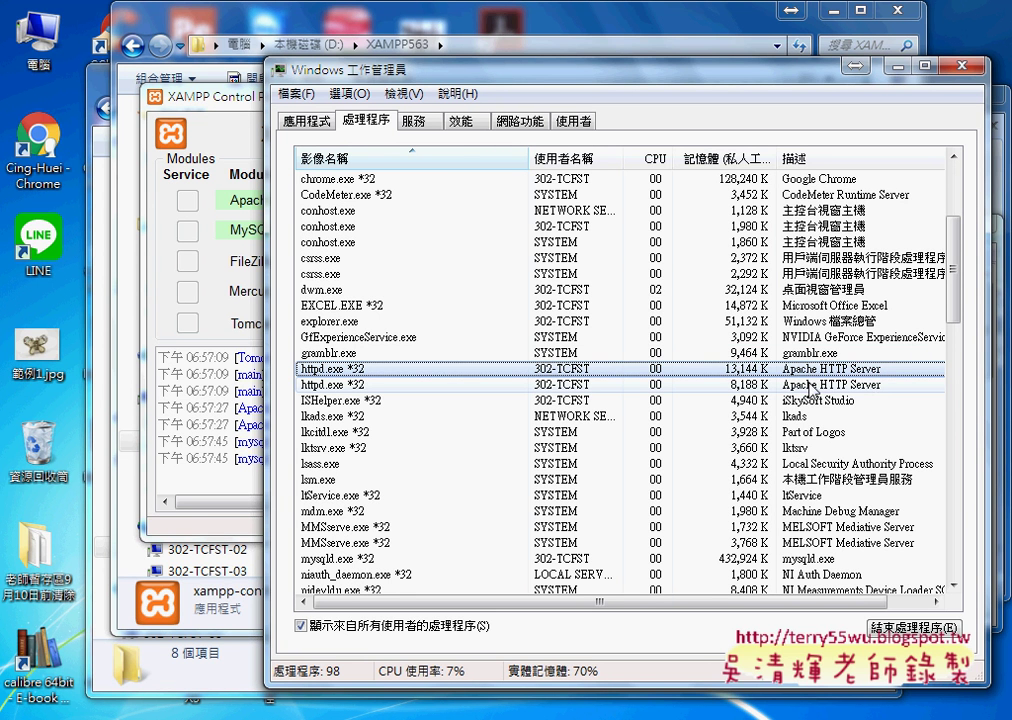
Check the two Apache httpd.exe processes and the mysqld.exe process in Task Manager
left_click(825, 383)
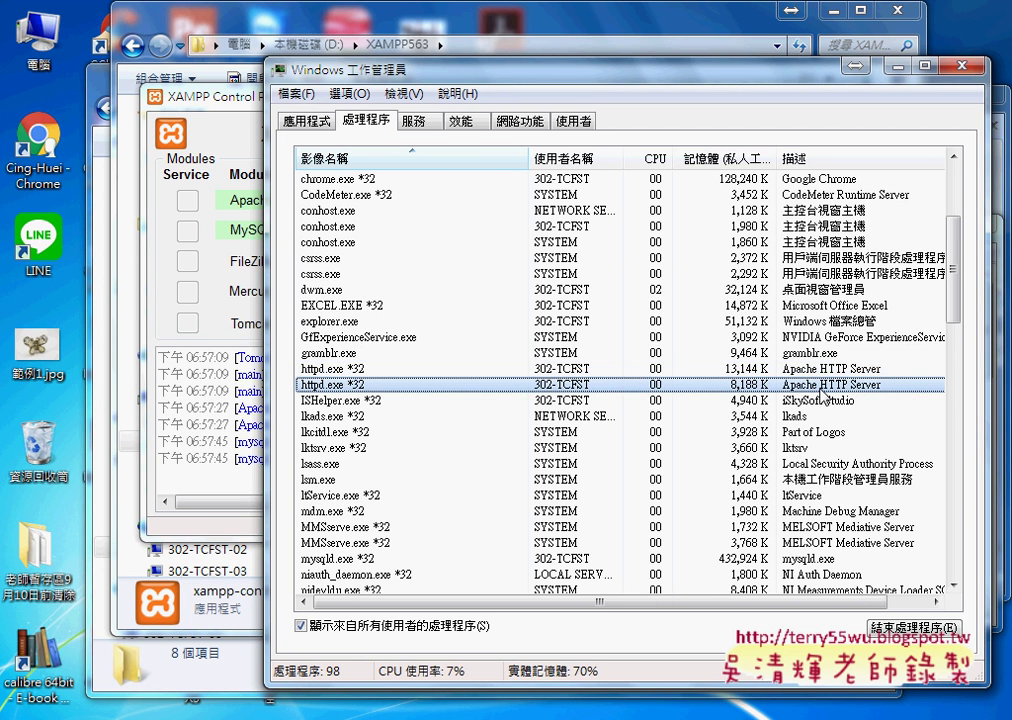
left_click(826, 375)
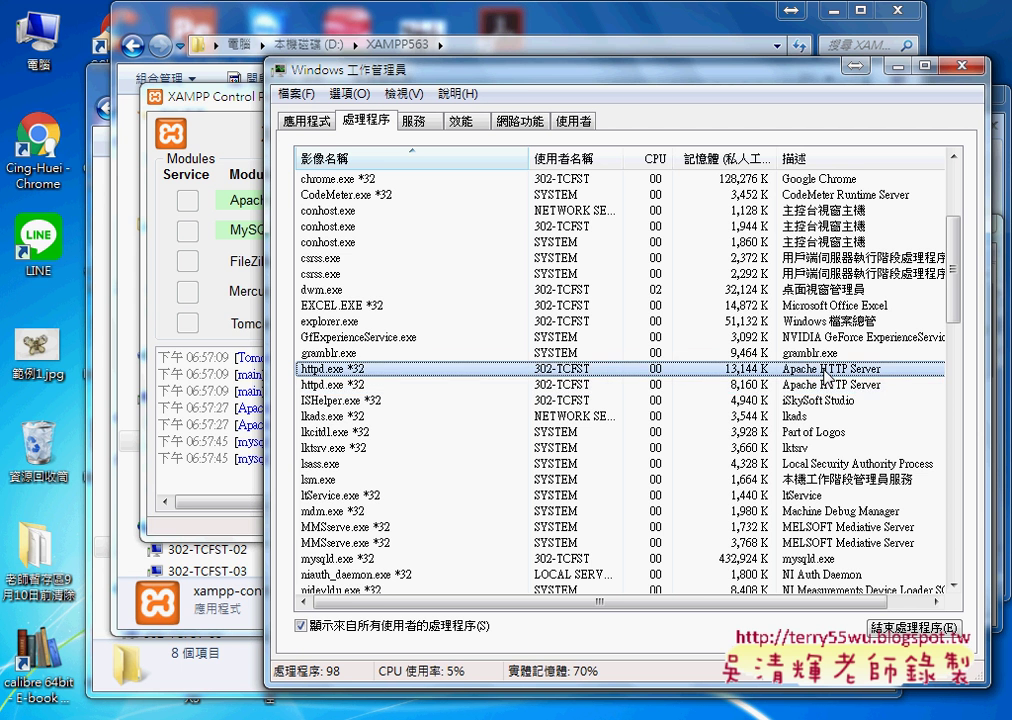
scroll(826, 375, "down", 2)
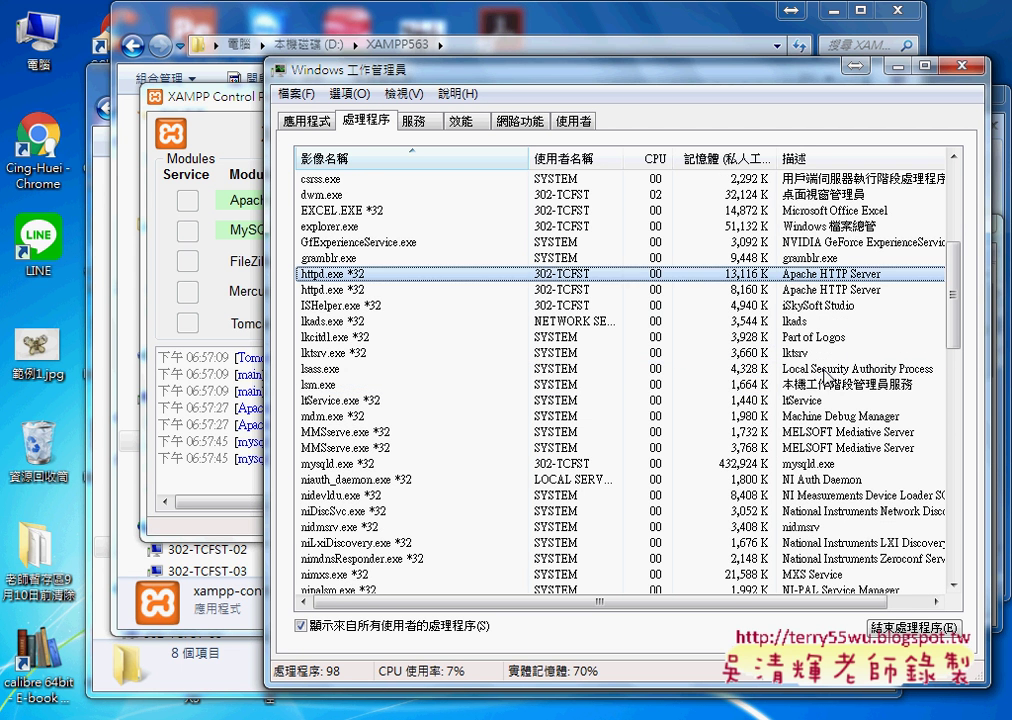
left_click(827, 466)
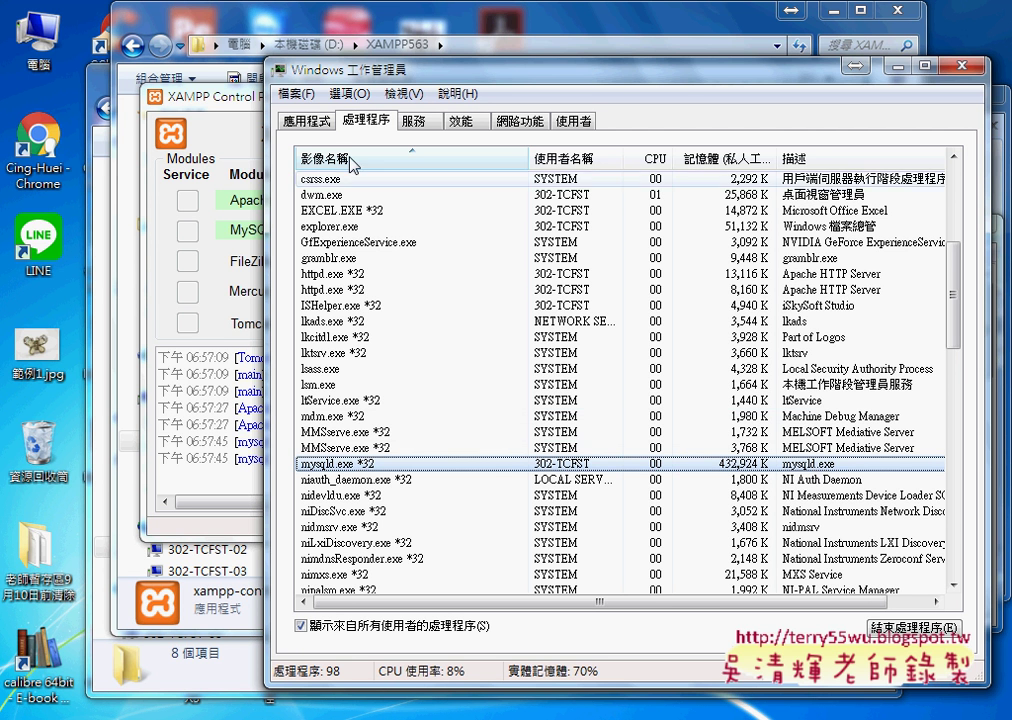
Reposition Task Manager, view mysqld.exe's actions, then minimize Task Manager to reveal XAMPP
left_click_drag(678, 84, 591, 79)
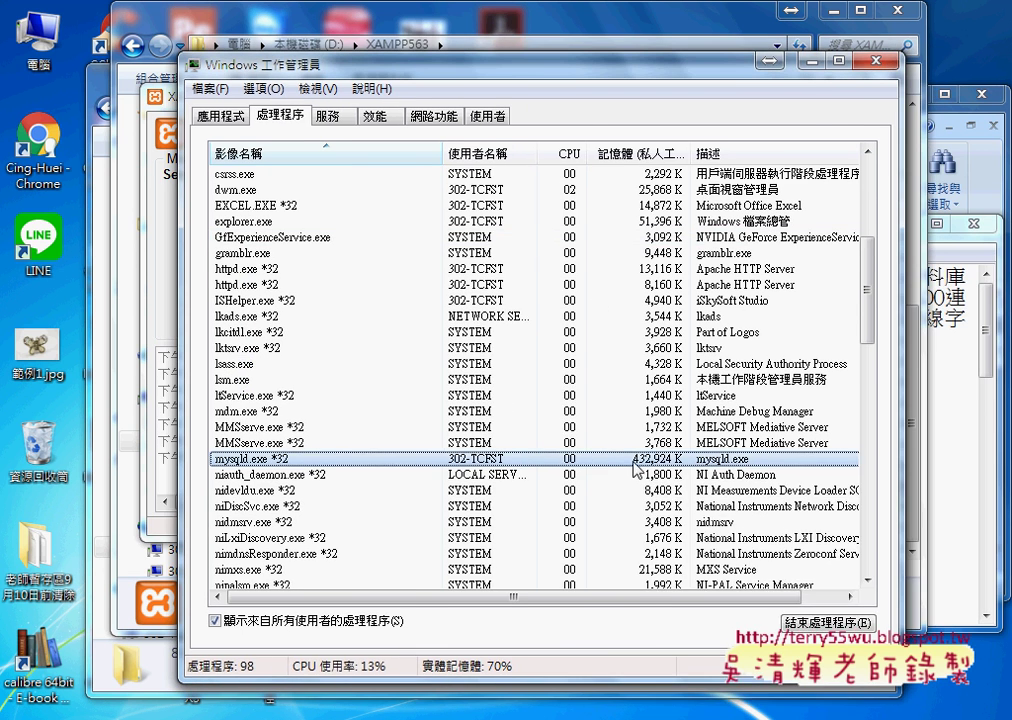
right_click(640, 458)
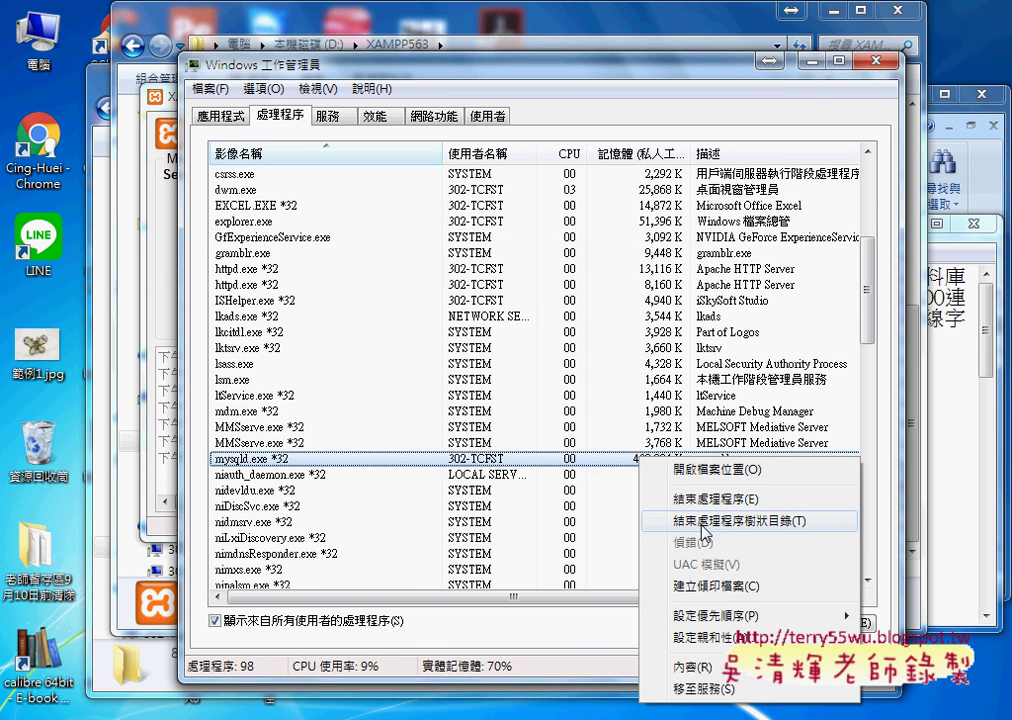
left_click(806, 62)
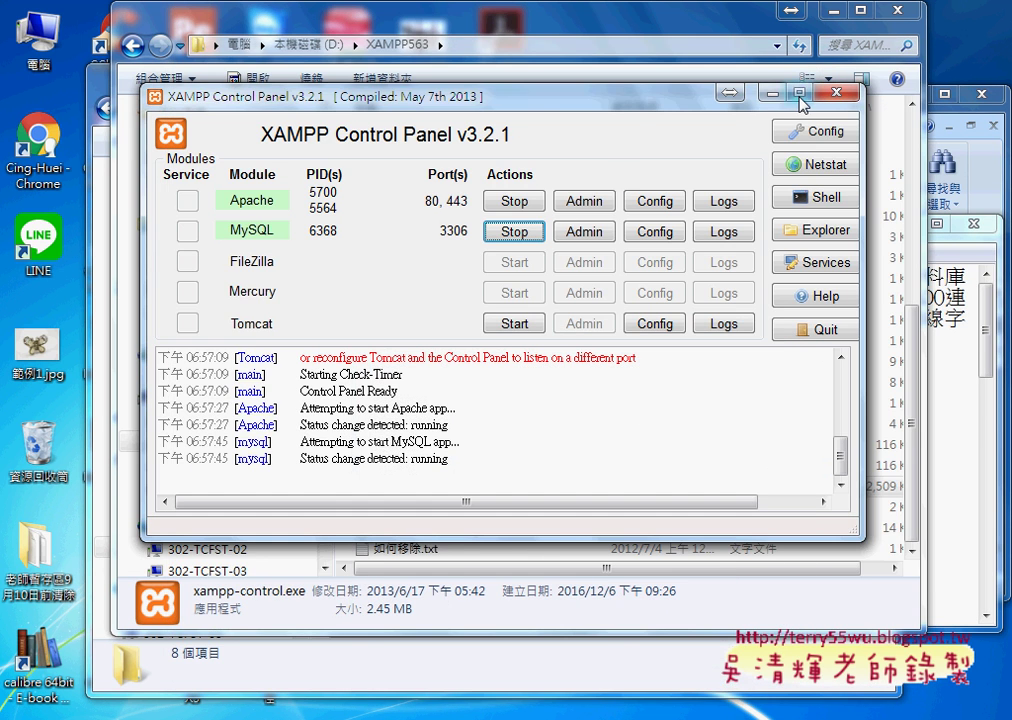
Stop the Apache and MySQL servers and close the XAMPP Control Panel window
left_click(512, 201)
left_click(518, 232)
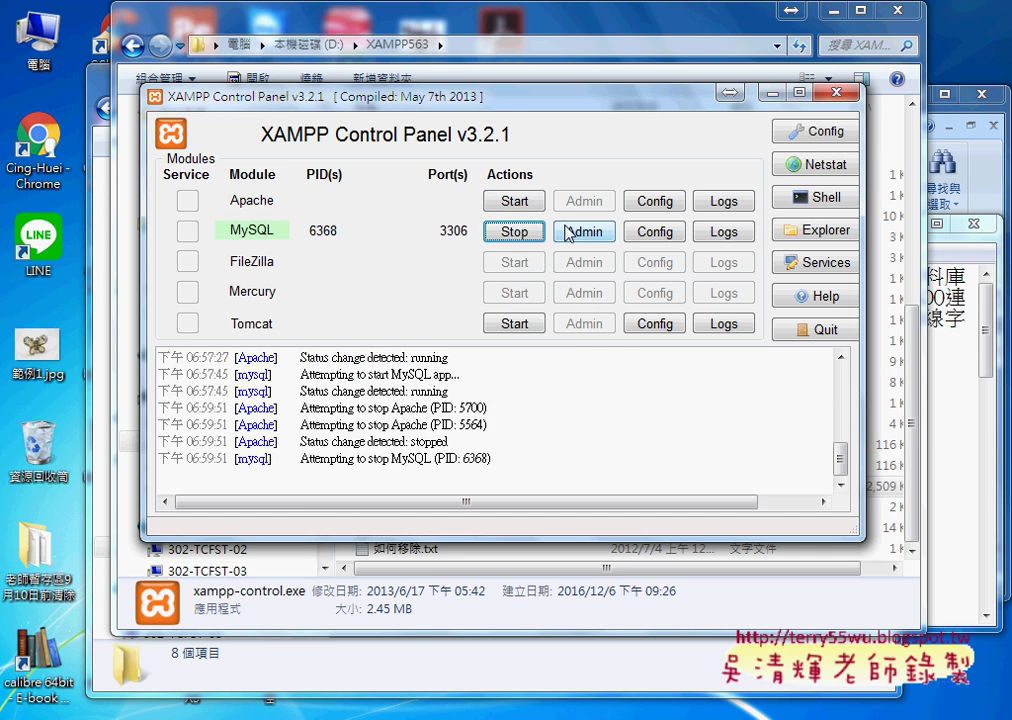
left_click(836, 92)
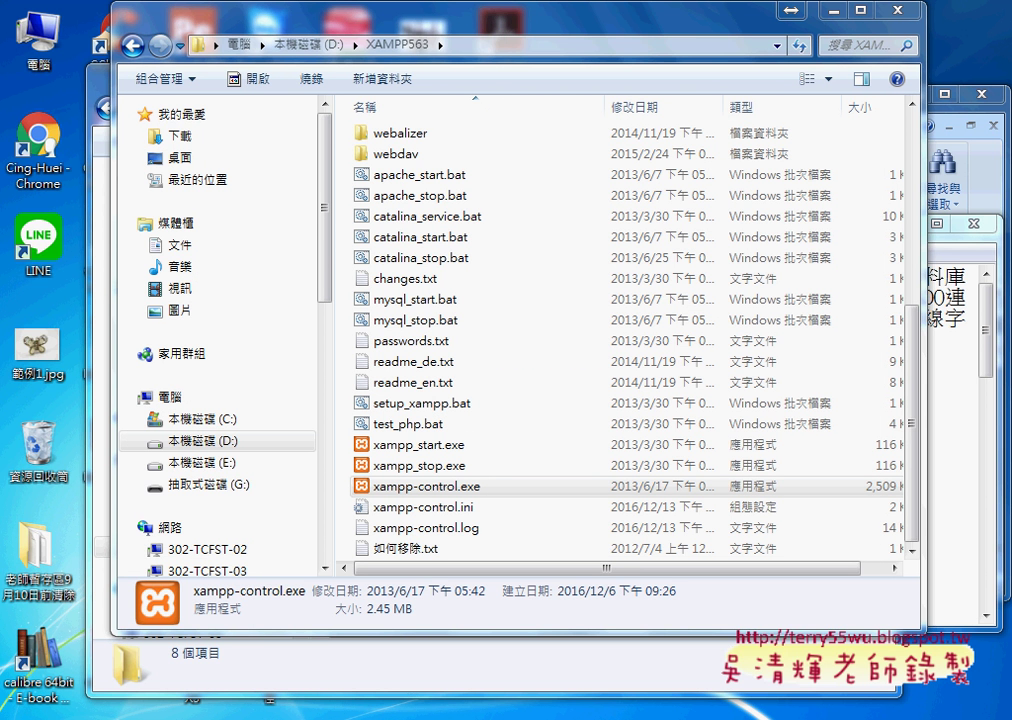
Quit XAMPP completely from its hidden system-tray icon
left_click(850, 716)
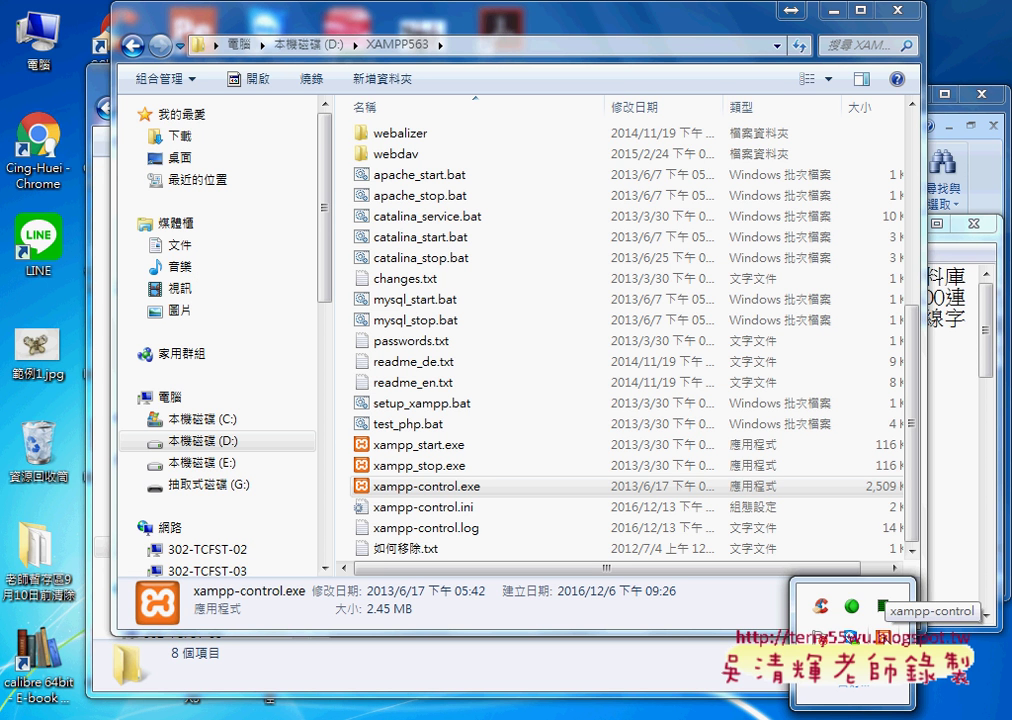
right_click(882, 606)
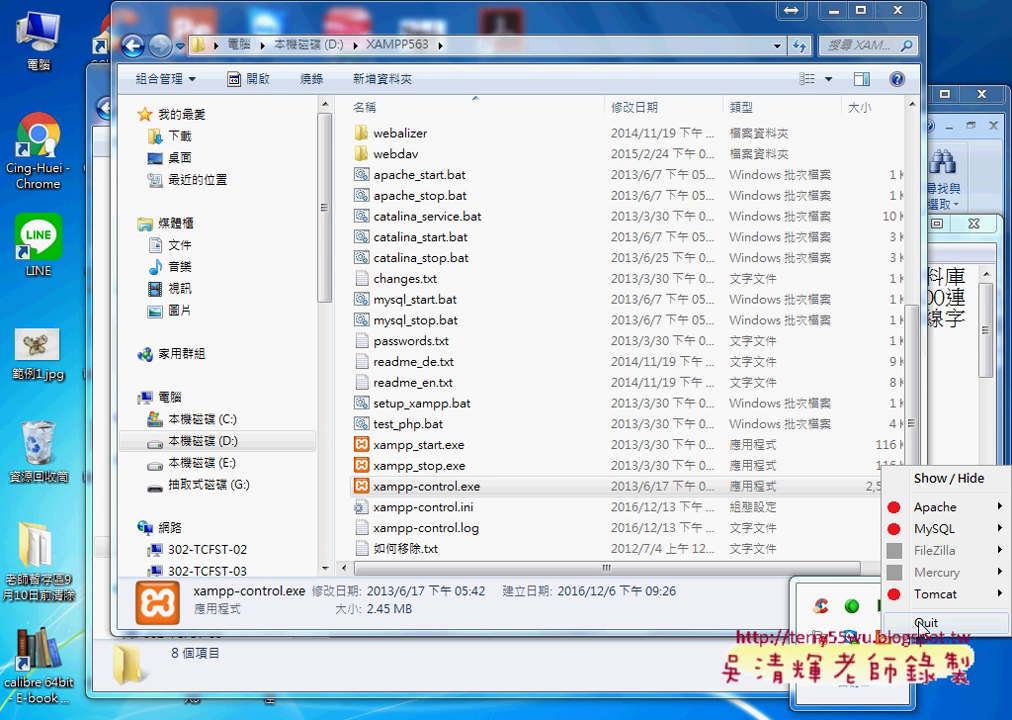
left_click(921, 622)
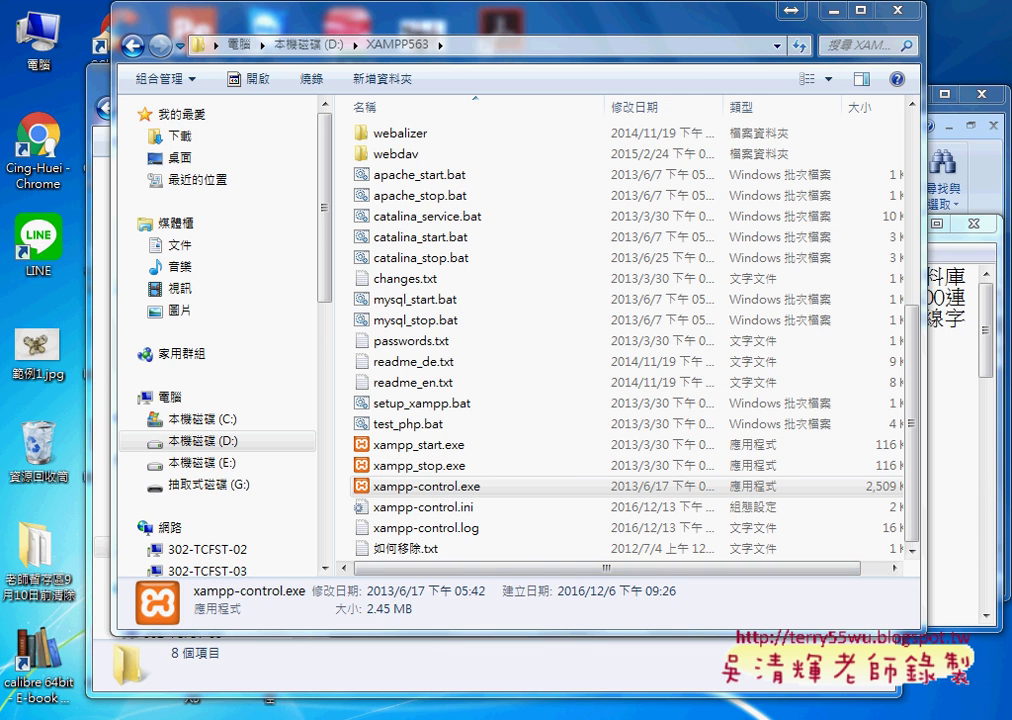
Bring Chrome forward showing the XAMPP 'Apache shutdown unexpectedly' screenshot
left_click(454, 650)
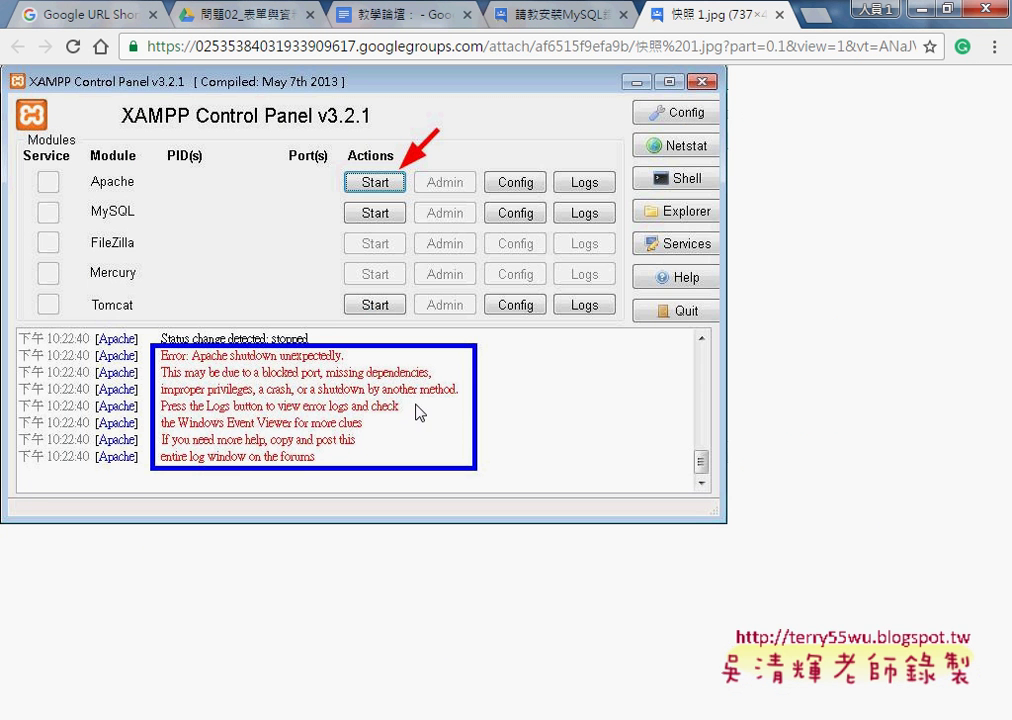
In the Google Drive tab, go up a level and open the 問題01_表單設計 folder, selecting 程式碼(MYSQL)
left_click(246, 18)
left_click(17, 46)
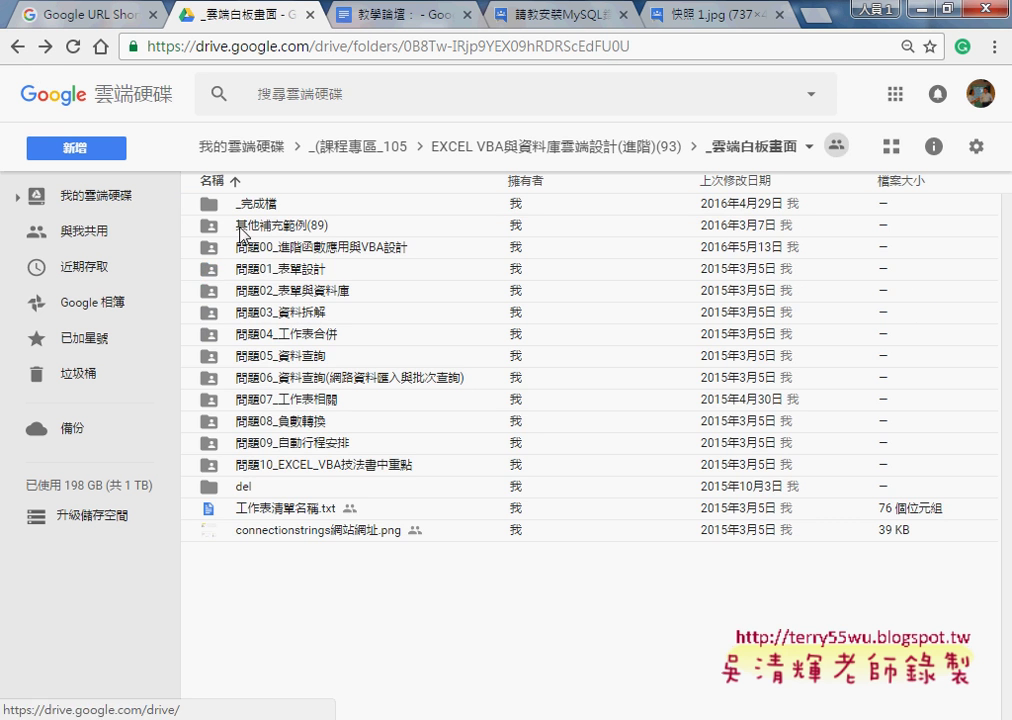
left_click(267, 276)
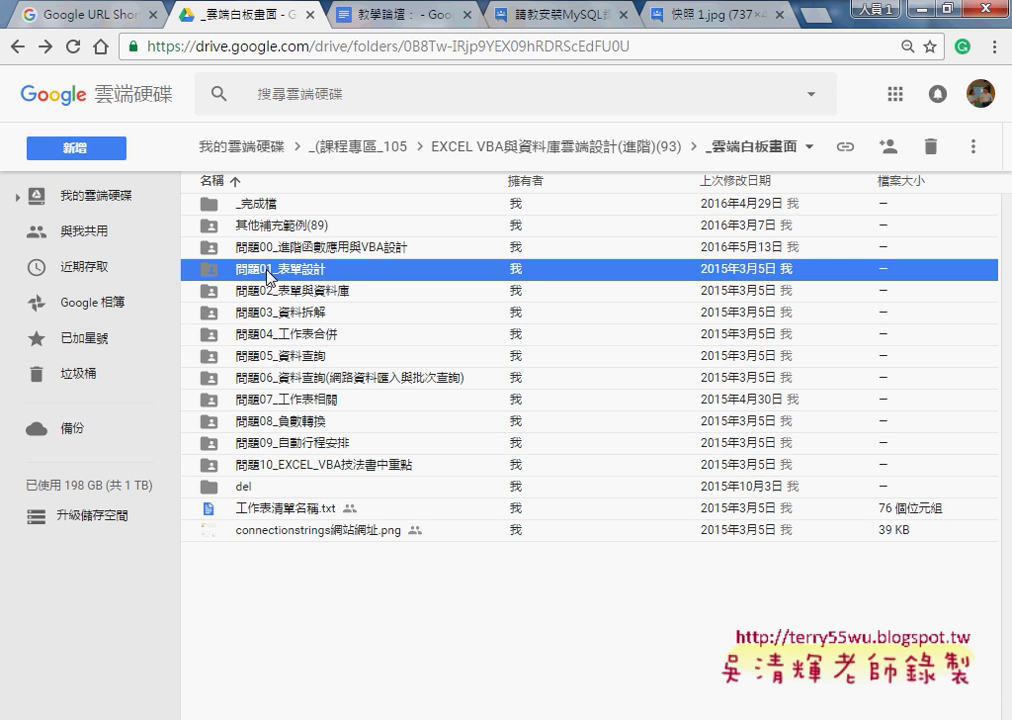
double_click(267, 276)
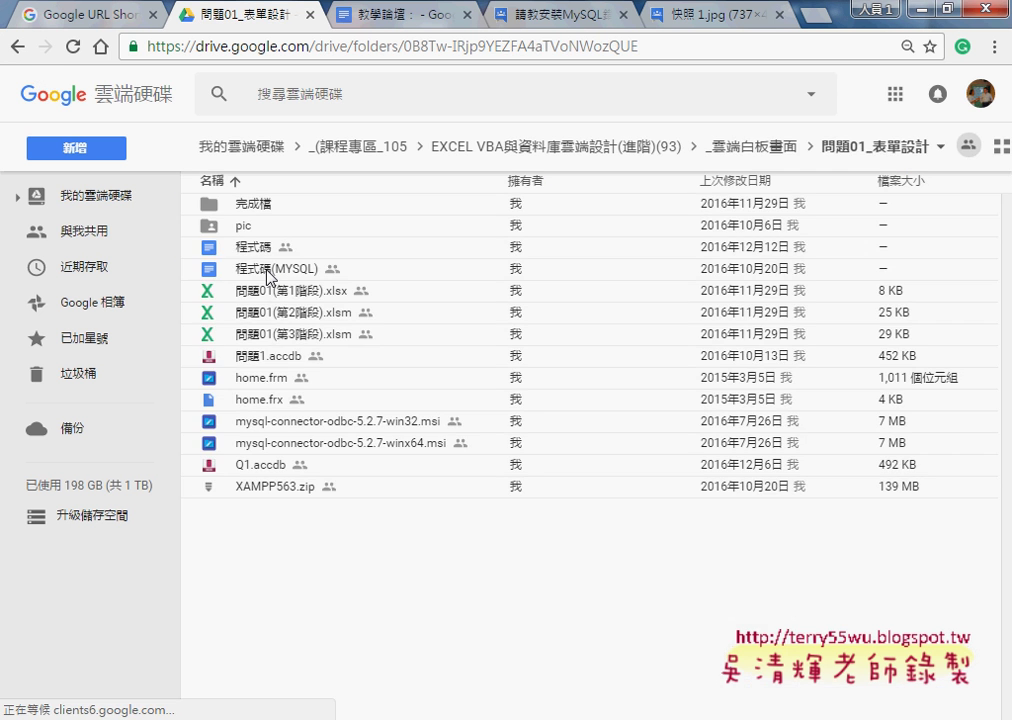
left_click(260, 248)
left_click(266, 274)
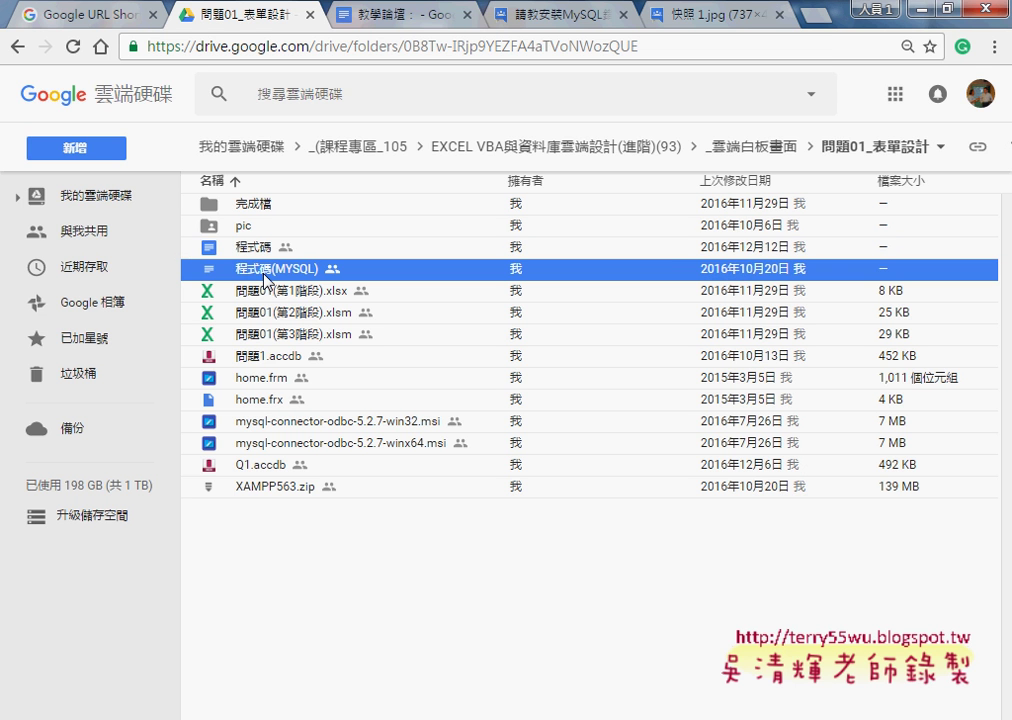
Open the 程式碼(MYSQL) document in Google Docs, read the MySQL notes, then open a new tab
double_click(266, 276)
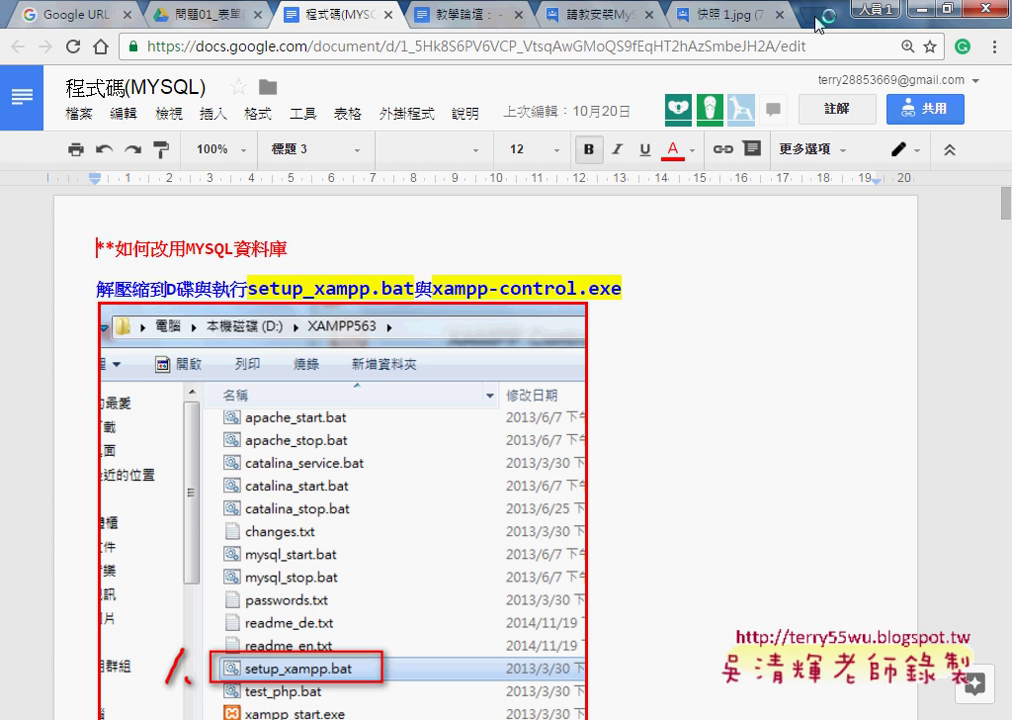
key("ctrl+t")
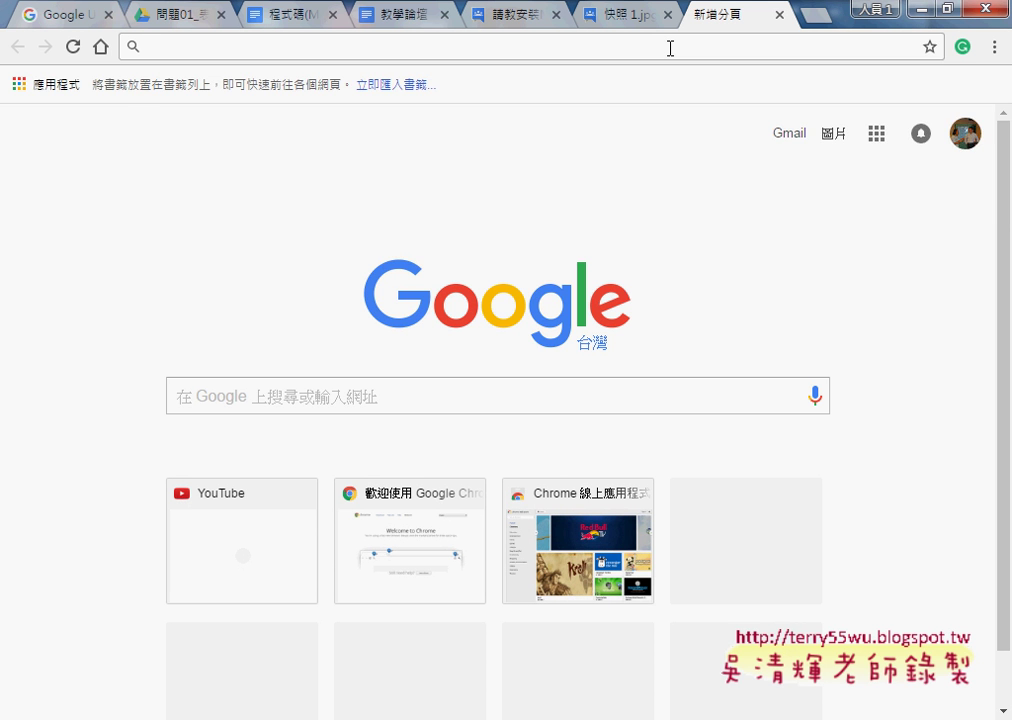
type("x")
key("BackSpace")
type("吳")
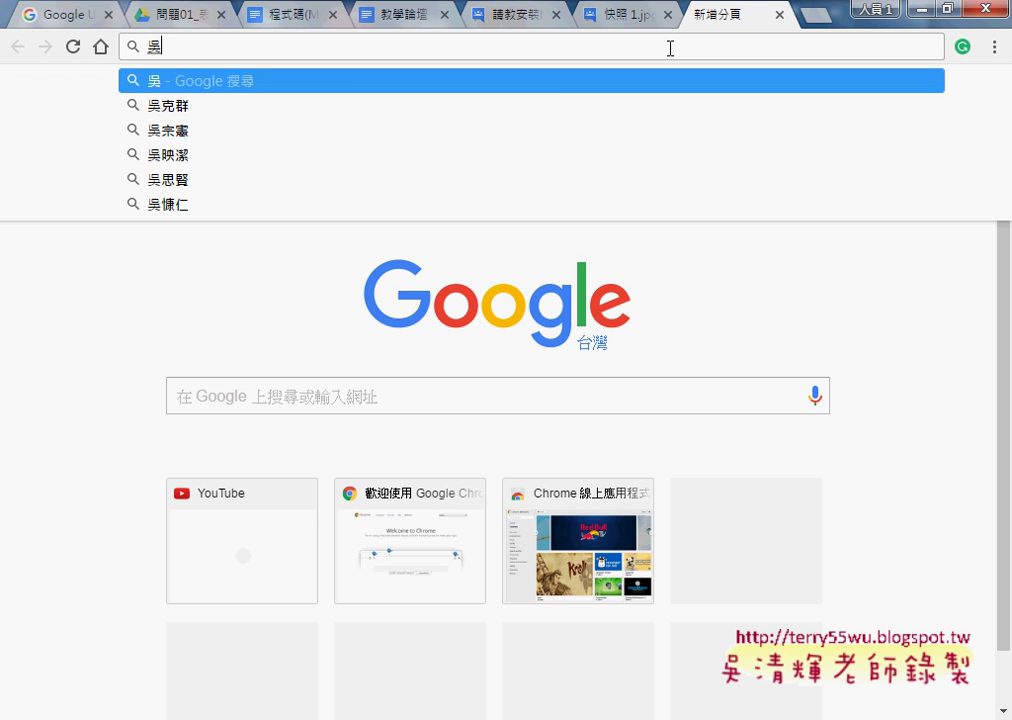
type("老")
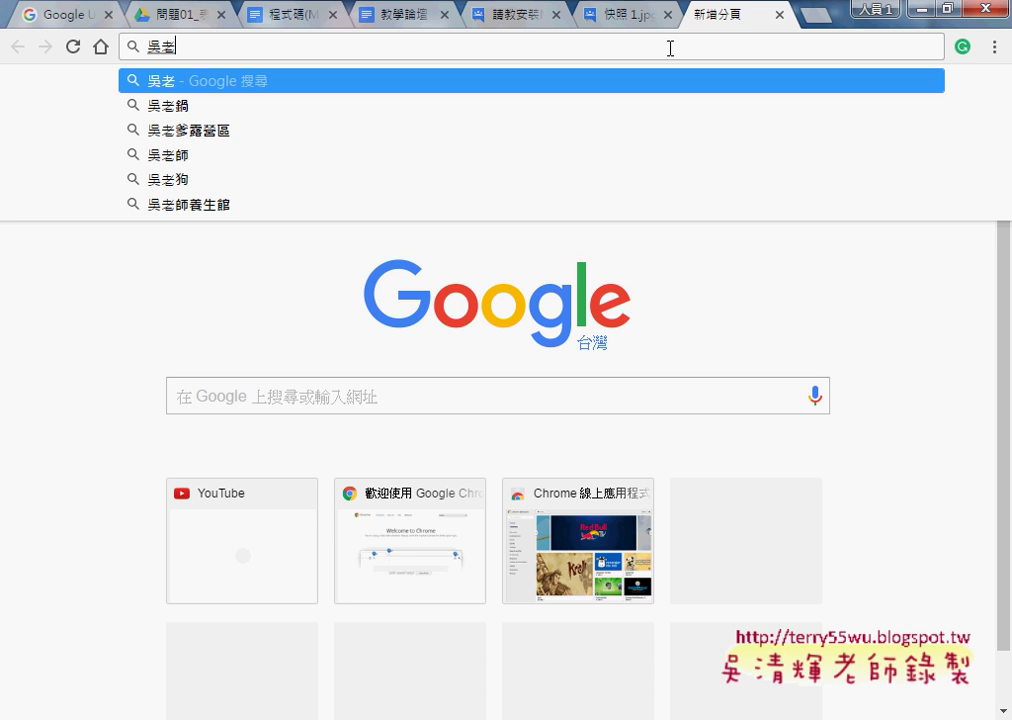
type("師")
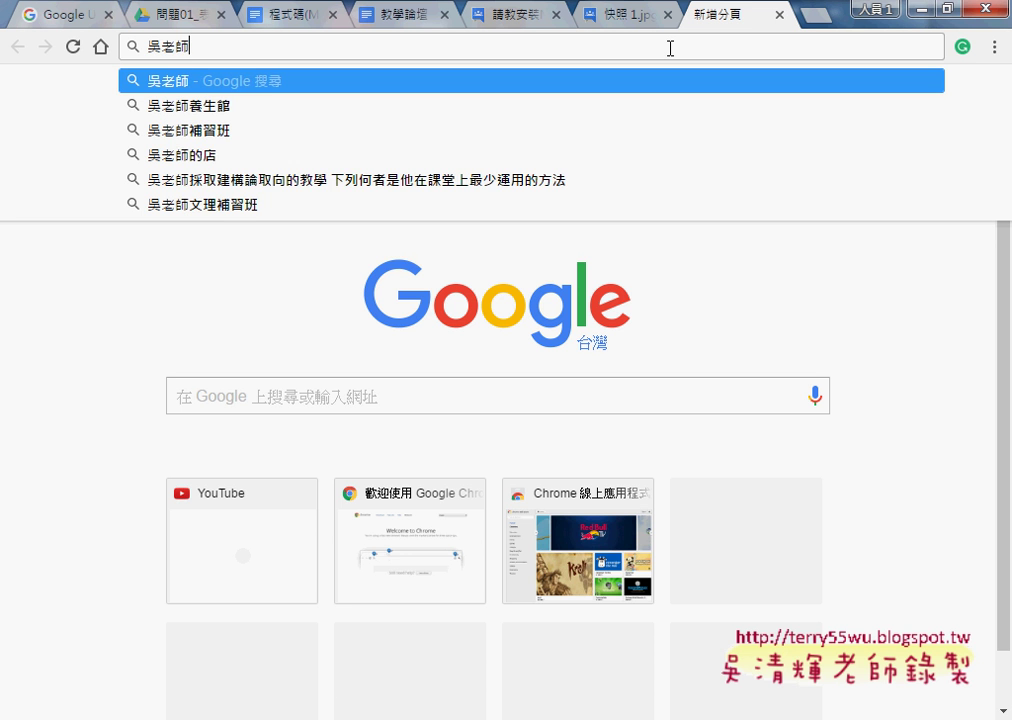
key("Return")
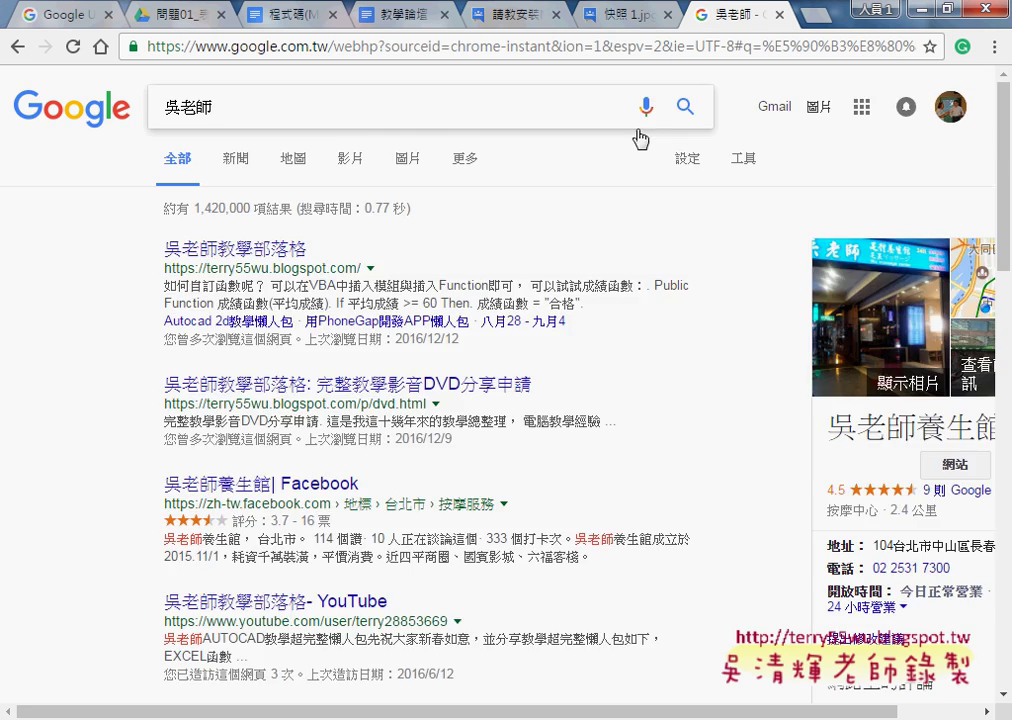
scroll(655, 248, "down", 3)
scroll(434, 278, "down", 2)
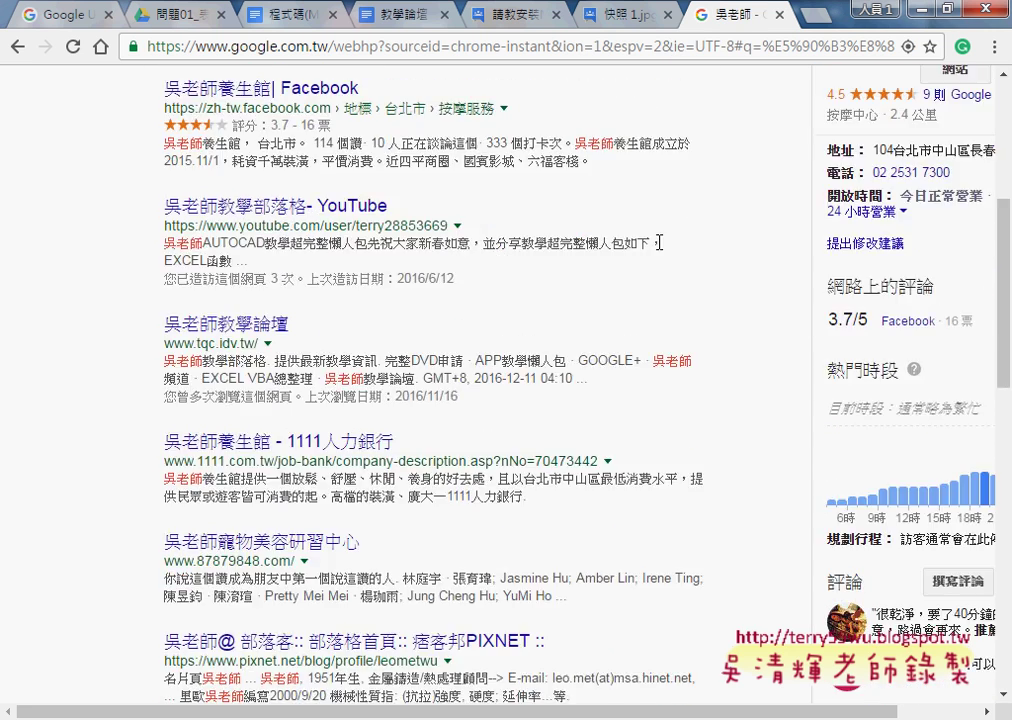
left_click(261, 230)
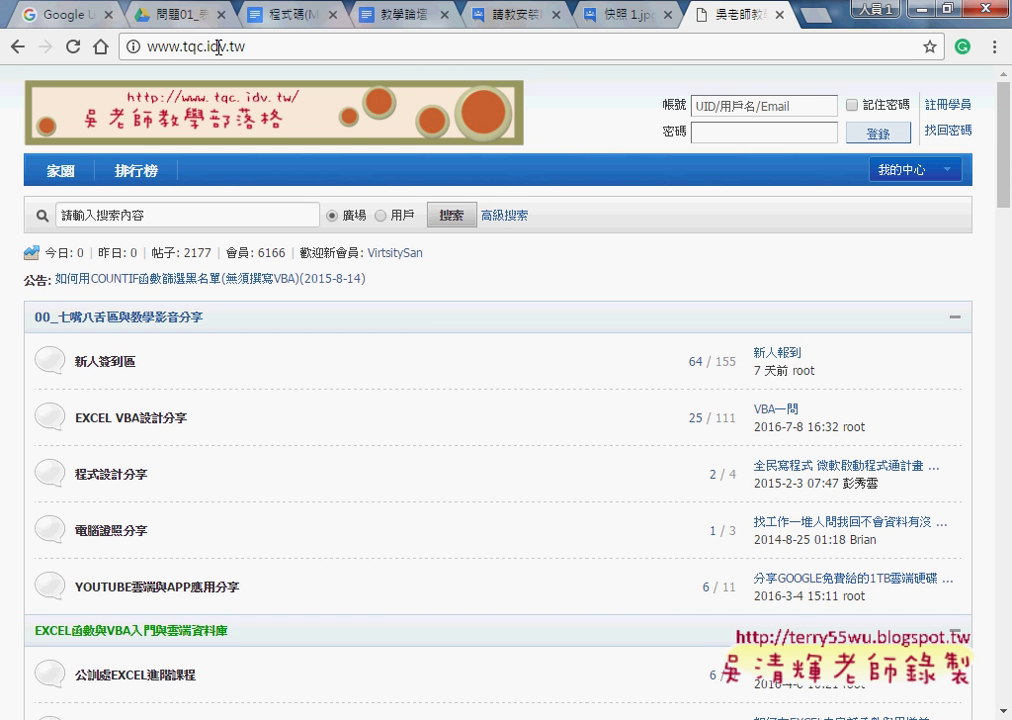
Select the forum's web address, then open a fresh blank tab beside the forum
left_click_drag(253, 47, 140, 45)
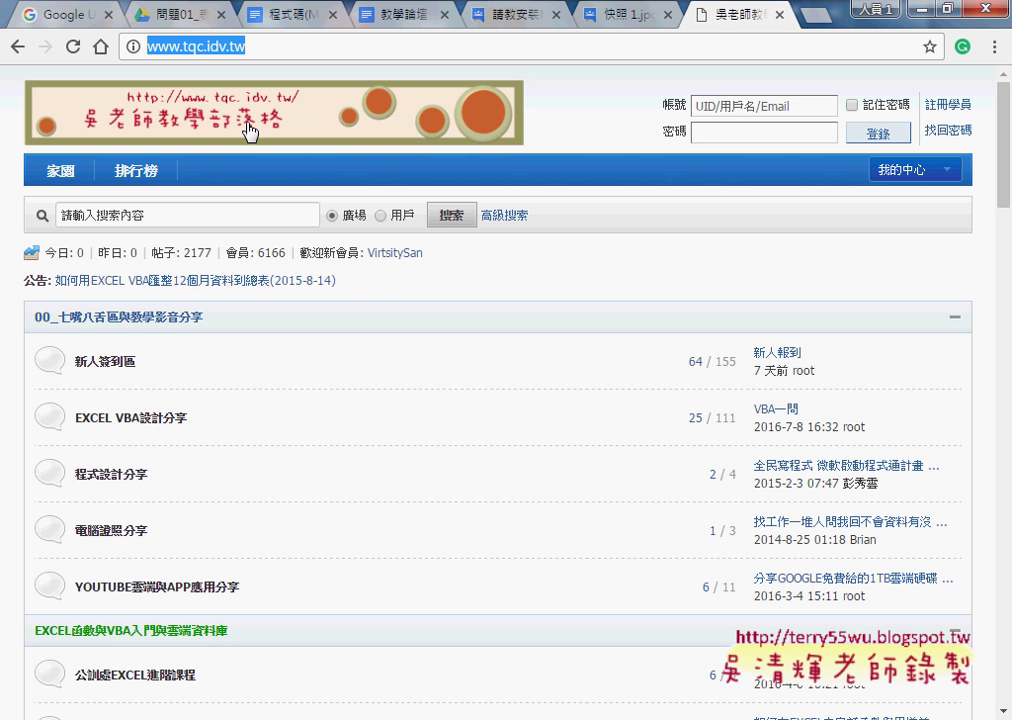
left_click_drag(287, 253, 257, 253)
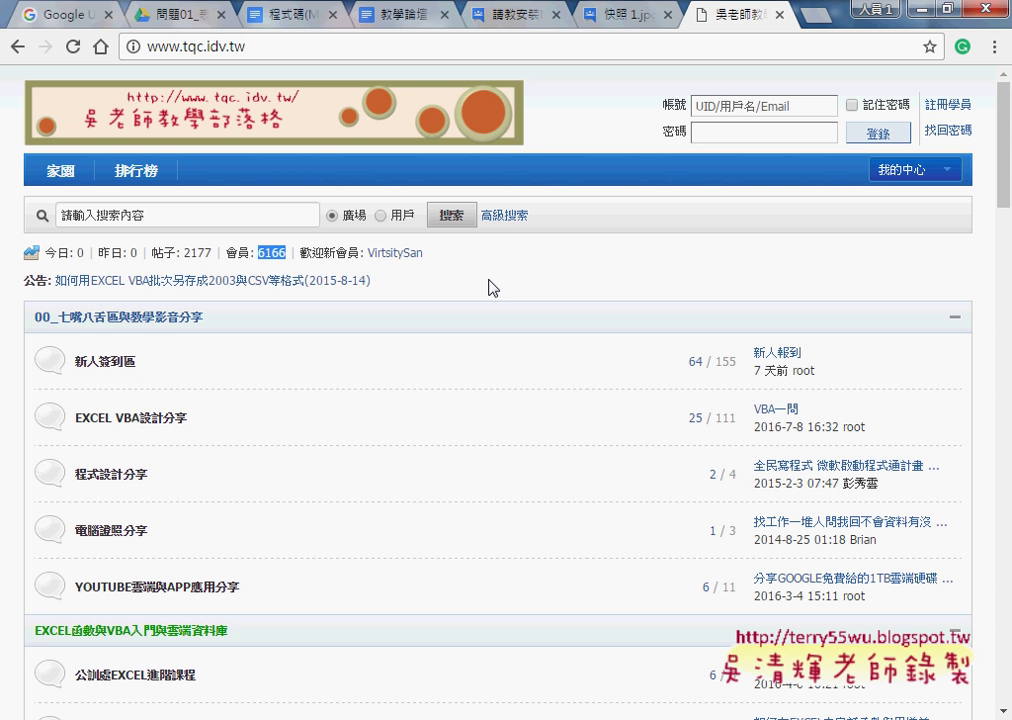
left_click_drag(246, 46, 144, 46)
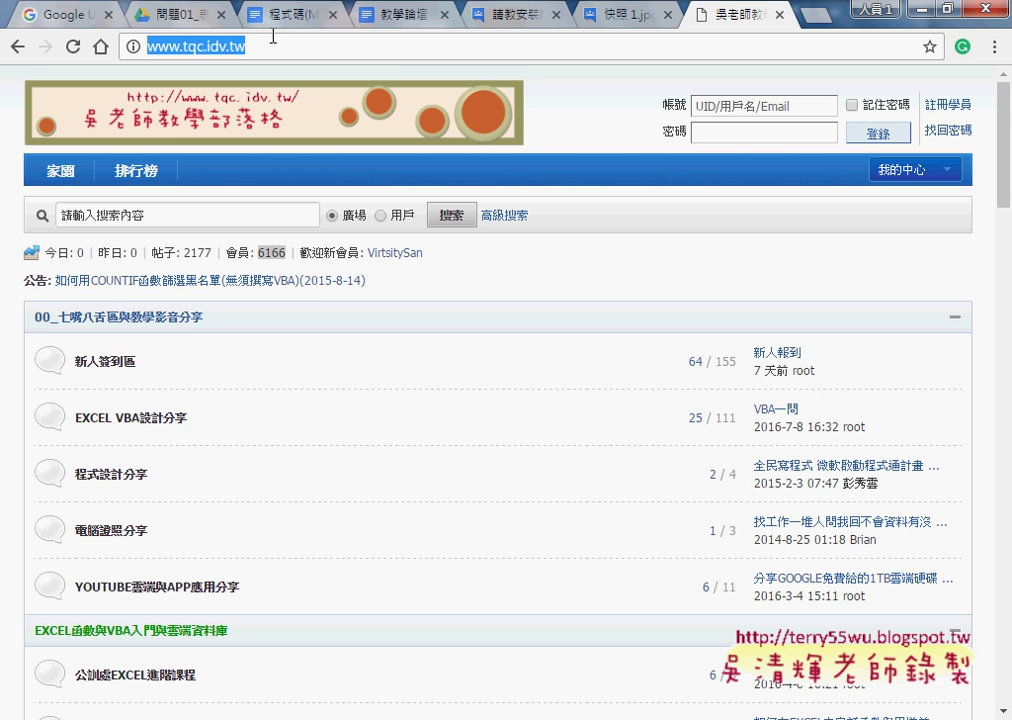
left_click(815, 16)
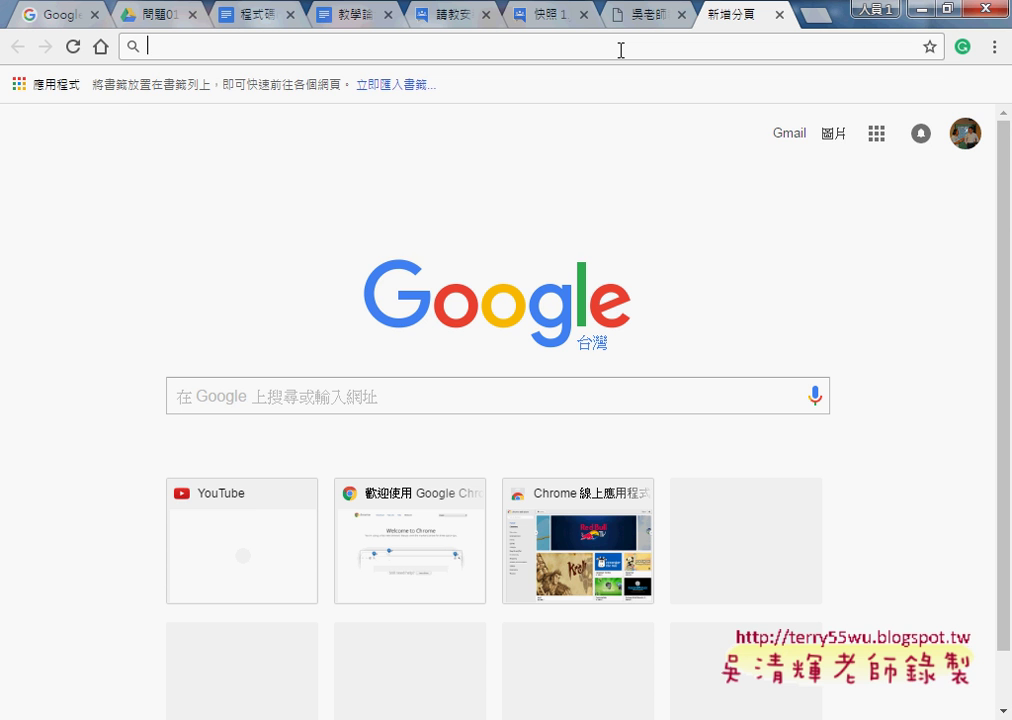
Search Google for 'nas' and open PChome's 網路儲存NAS系統 listing, browsing to the DS916+
type("ㄋ")
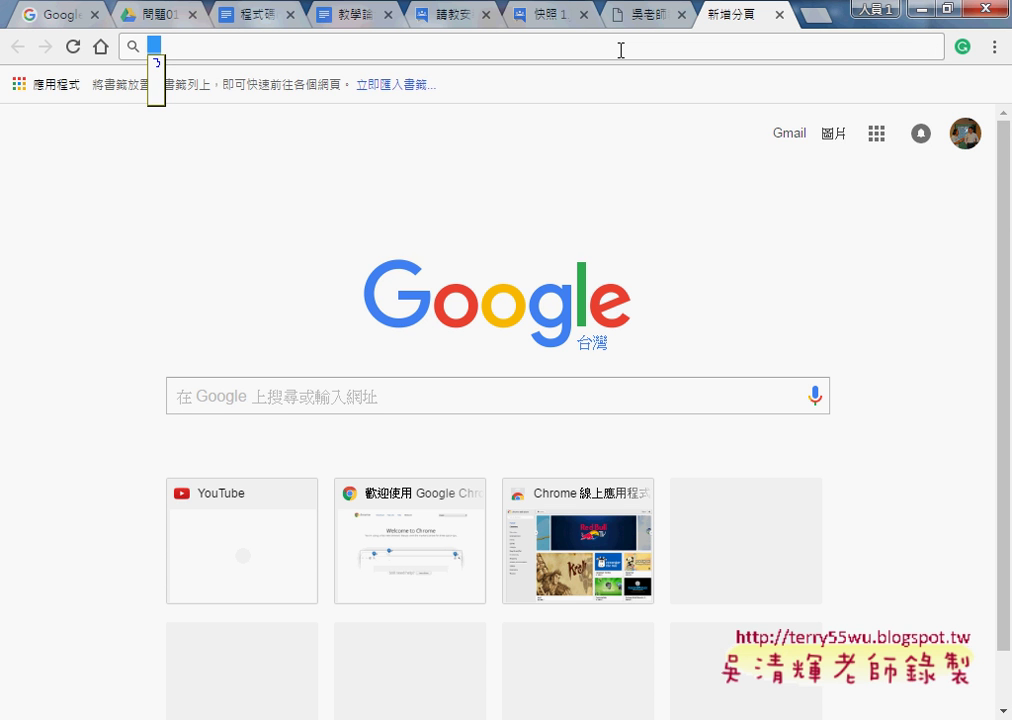
type("na")
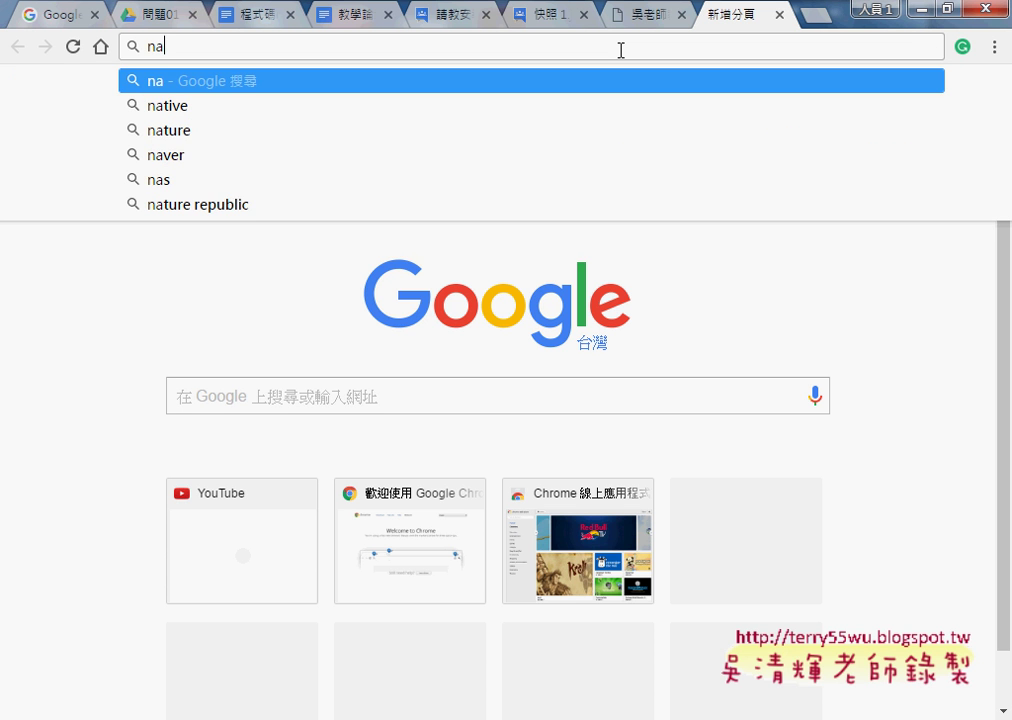
type("s")
key("Return")
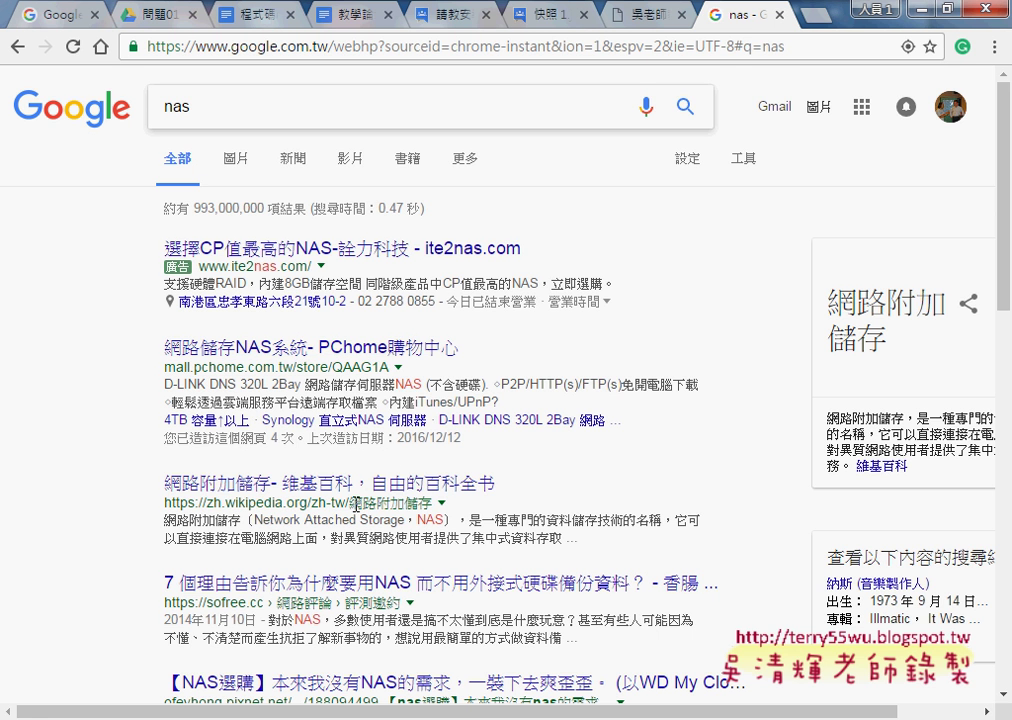
left_click(439, 352)
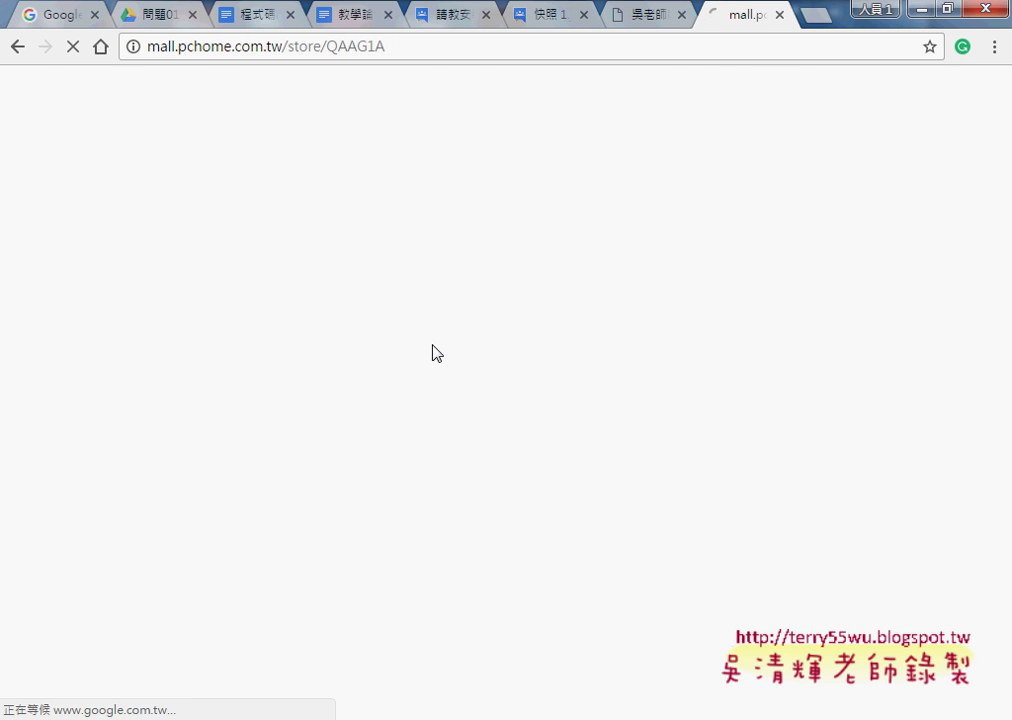
scroll(425, 384, "down", 1)
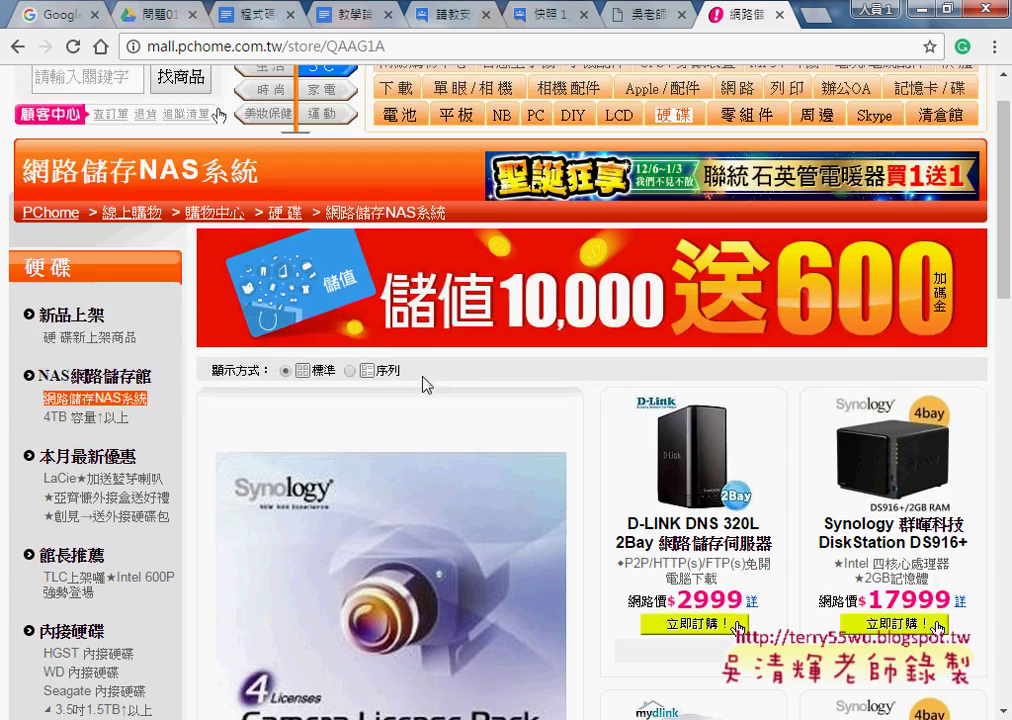
scroll(425, 384, "down", 2)
Open the Synology DS916+ product page, then return to the NAS category listing
left_click(868, 338)
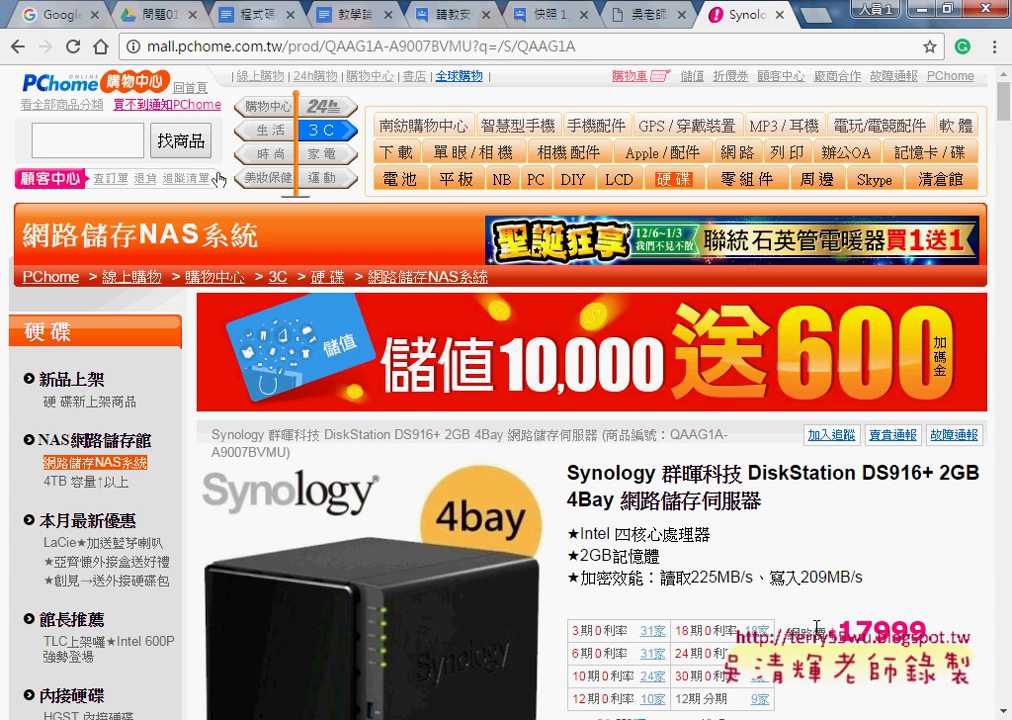
scroll(449, 580, "down", 1)
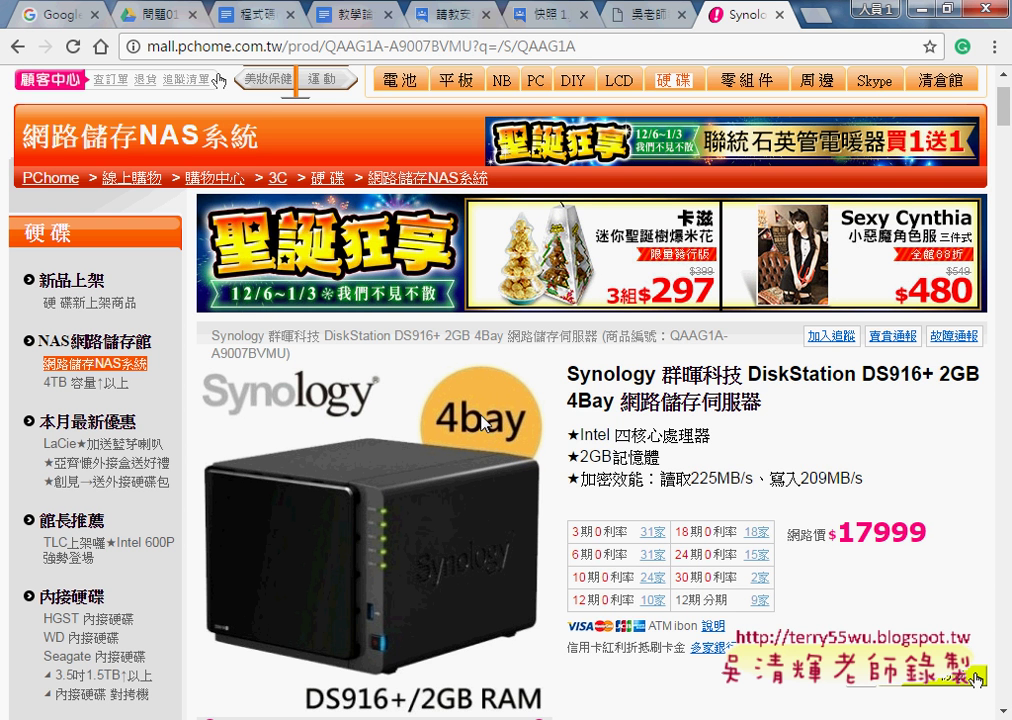
scroll(490, 437, "down", 2)
left_click(117, 176)
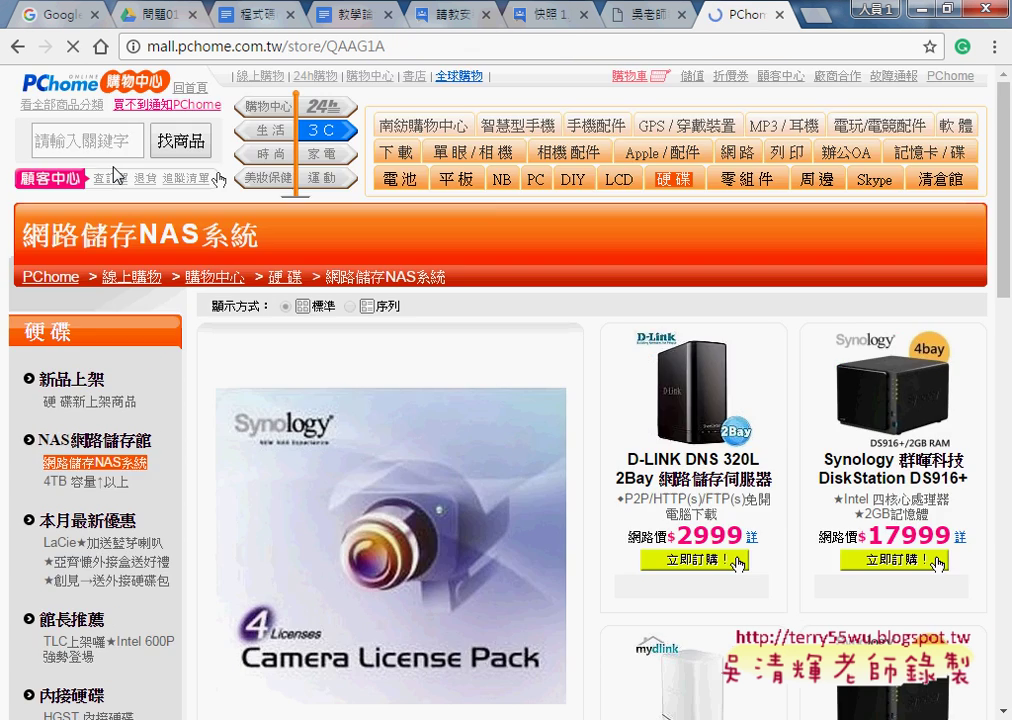
scroll(459, 335, "down", 4)
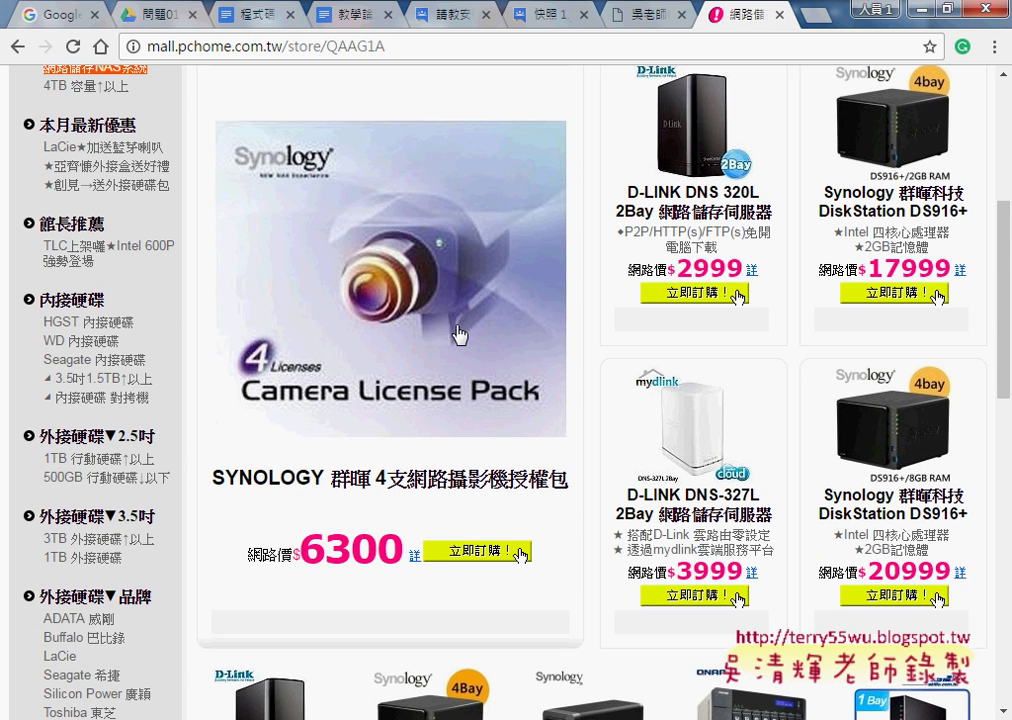
Copy SYNOLOGY from a product title and search the PChome store for it (117 matches)
left_click_drag(210, 481, 330, 487)
key("ctrl+c")
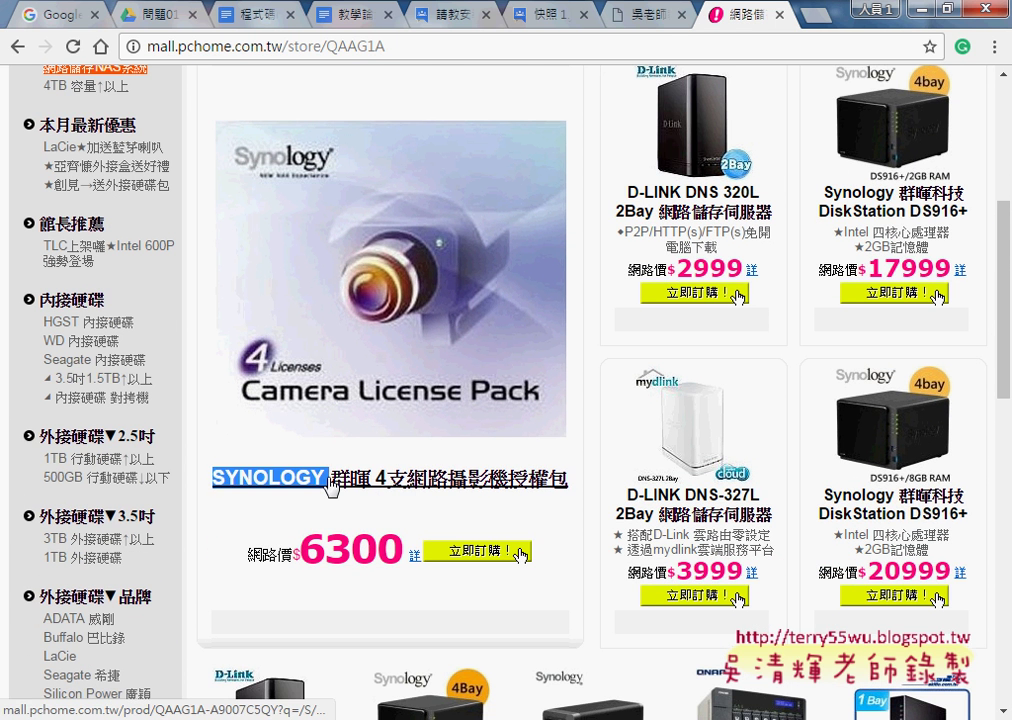
scroll(330, 487, "up", 4)
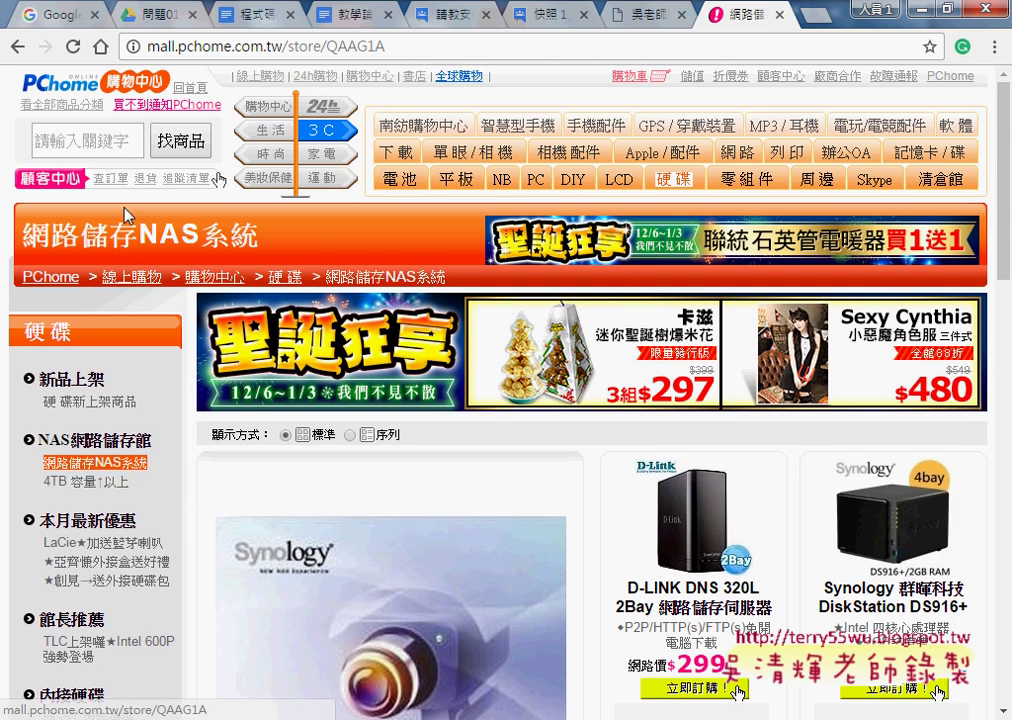
left_click(90, 148)
key("ctrl+v")
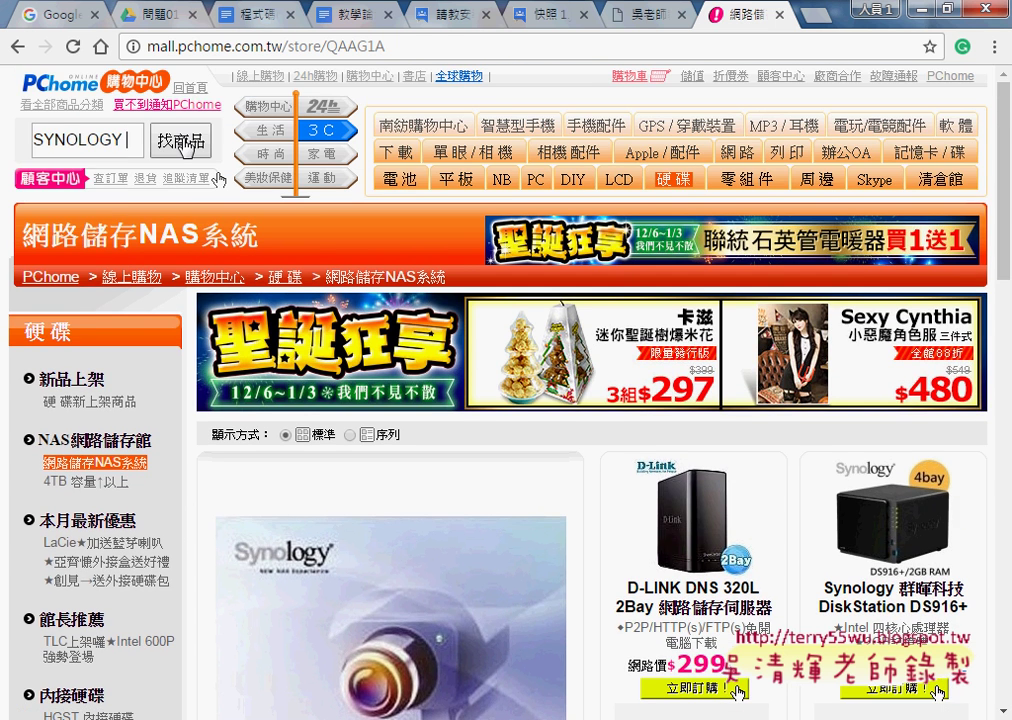
left_click(193, 152)
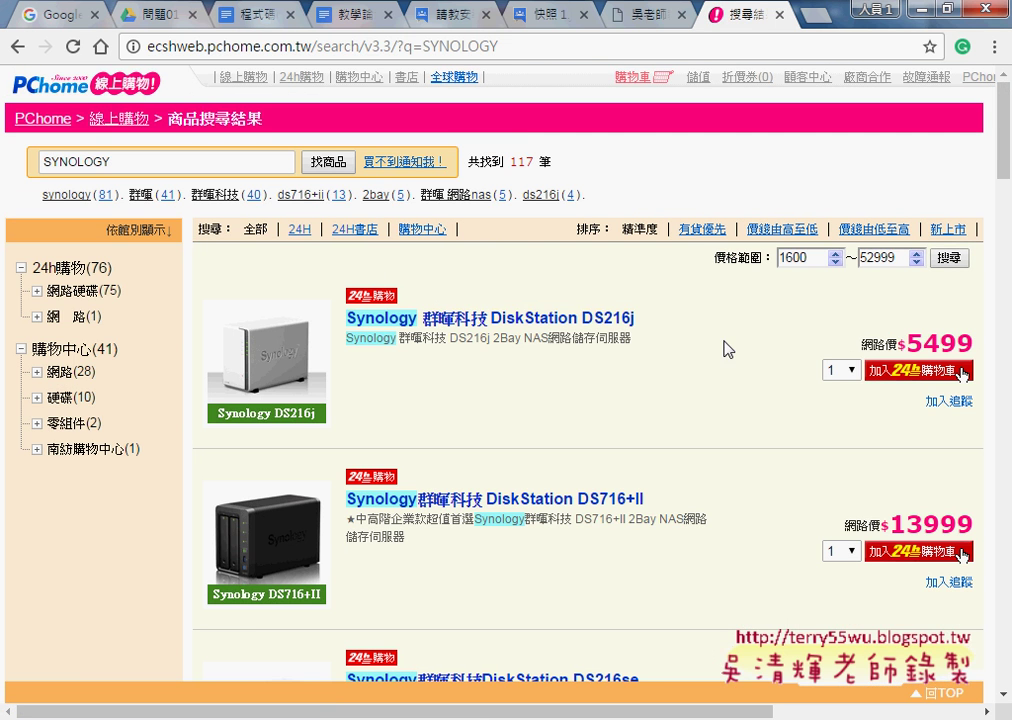
scroll(540, 327, "down", 4)
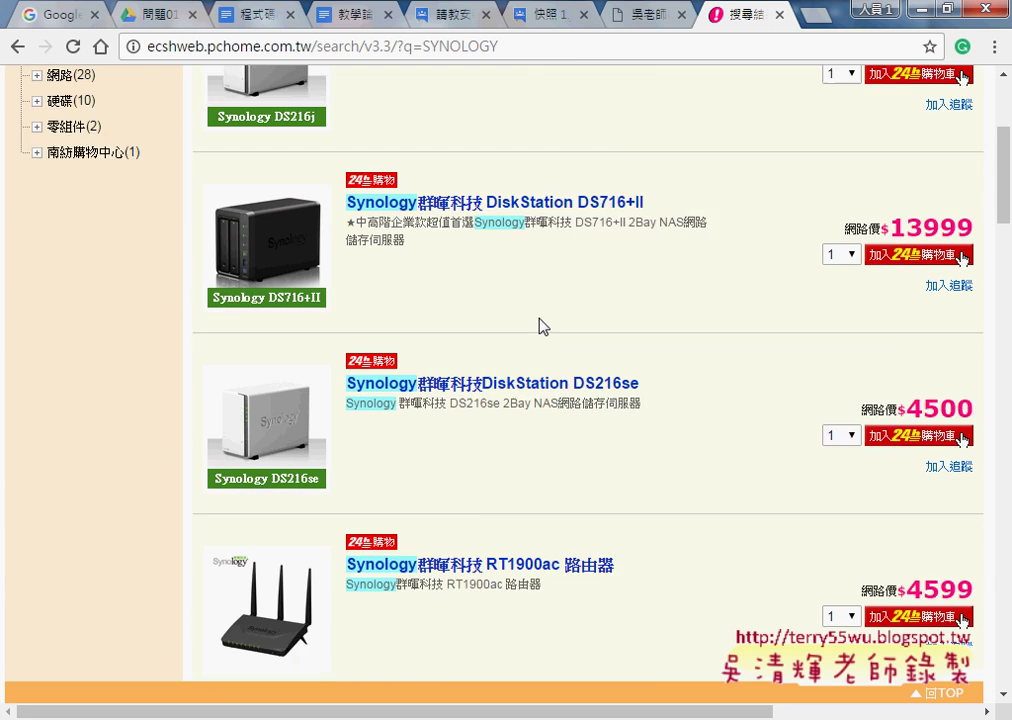
Review the Synology DS216se product page, then switch back to the tqc.idv.tw forum tab
left_click(517, 296)
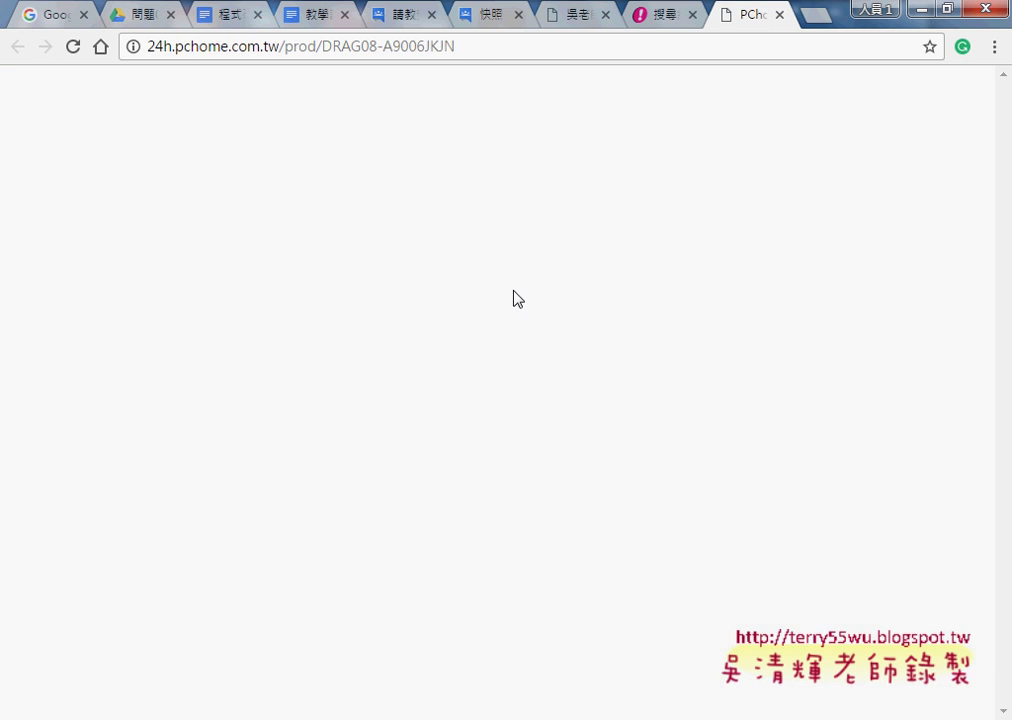
scroll(668, 464, "down", 2)
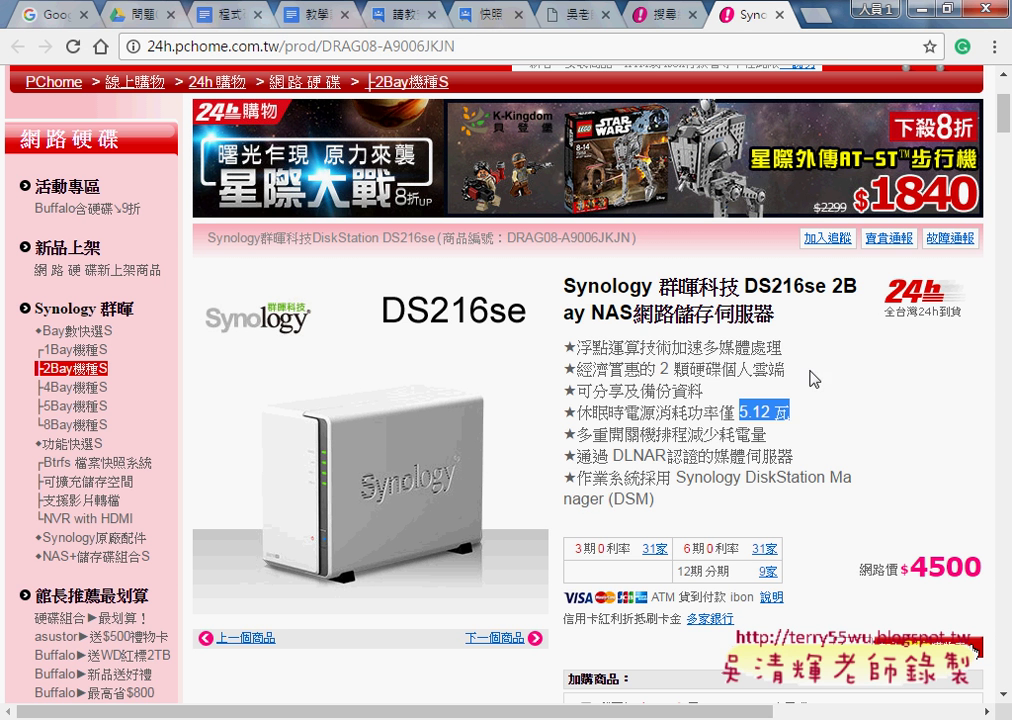
left_click(573, 18)
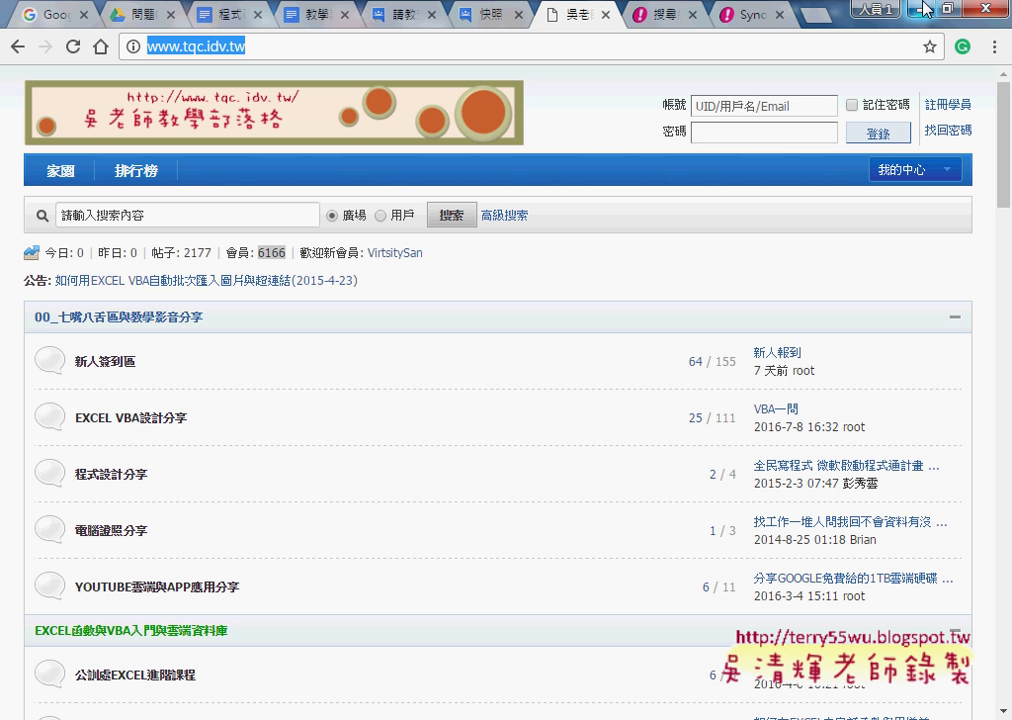
Switch to the 程式碼(MYSQL) notes and scroll to the 啟動Apache 與 MySQL step
left_click(210, 15)
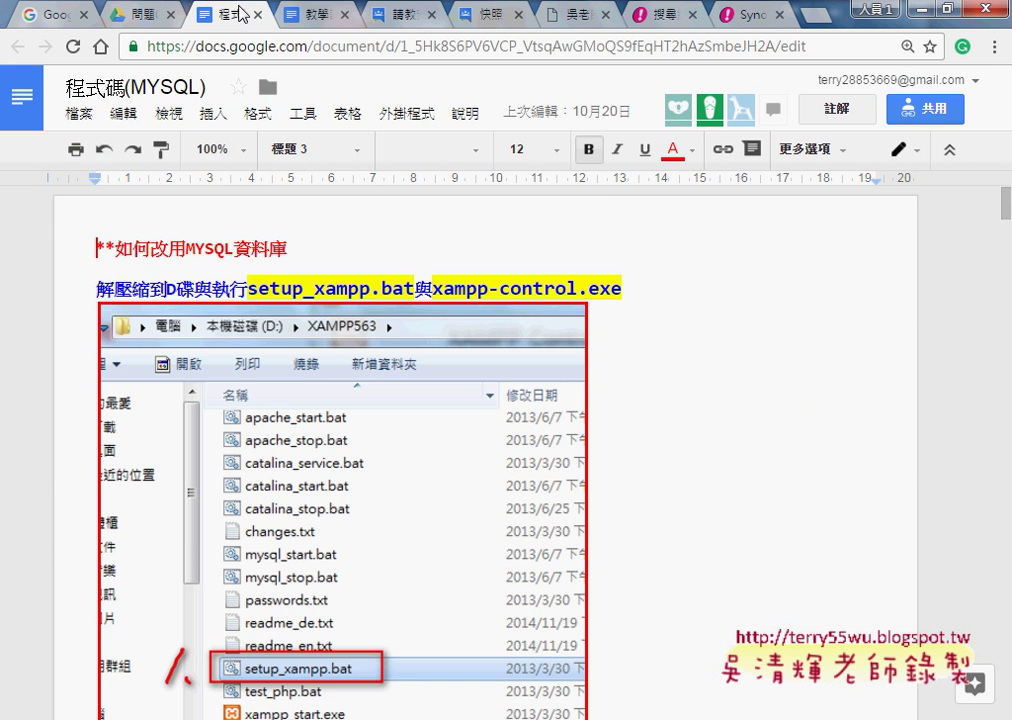
scroll(677, 305, "down", 2)
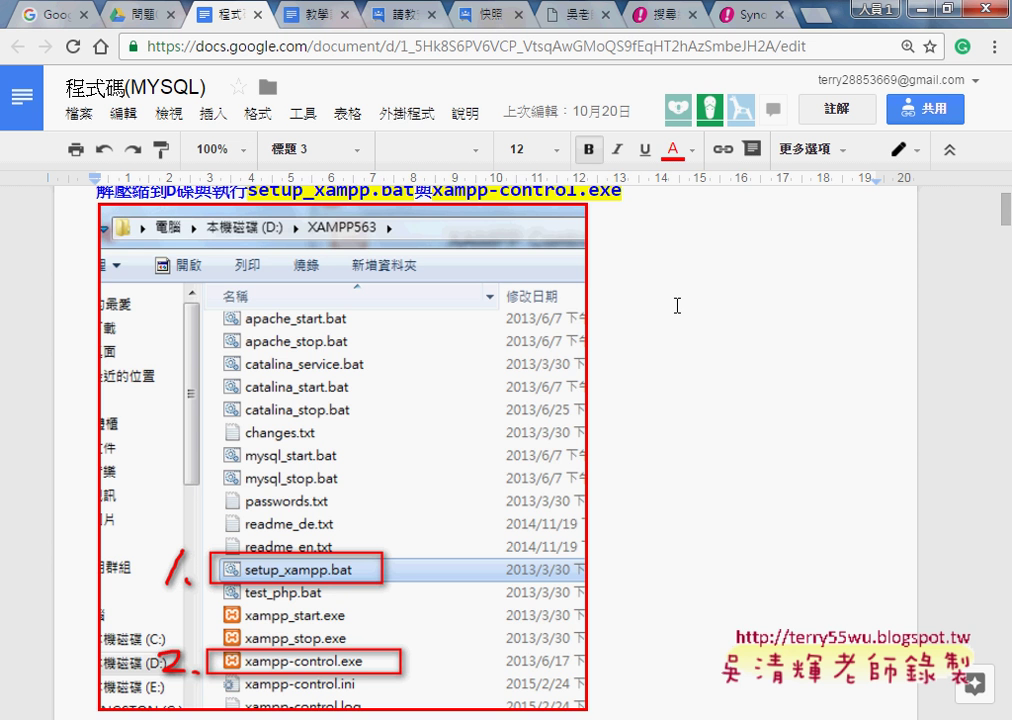
scroll(677, 305, "down", 1)
Scroll the notes to the XAMPP SECURITY screenshot listing three items as SECURE
scroll(677, 305, "down", 2)
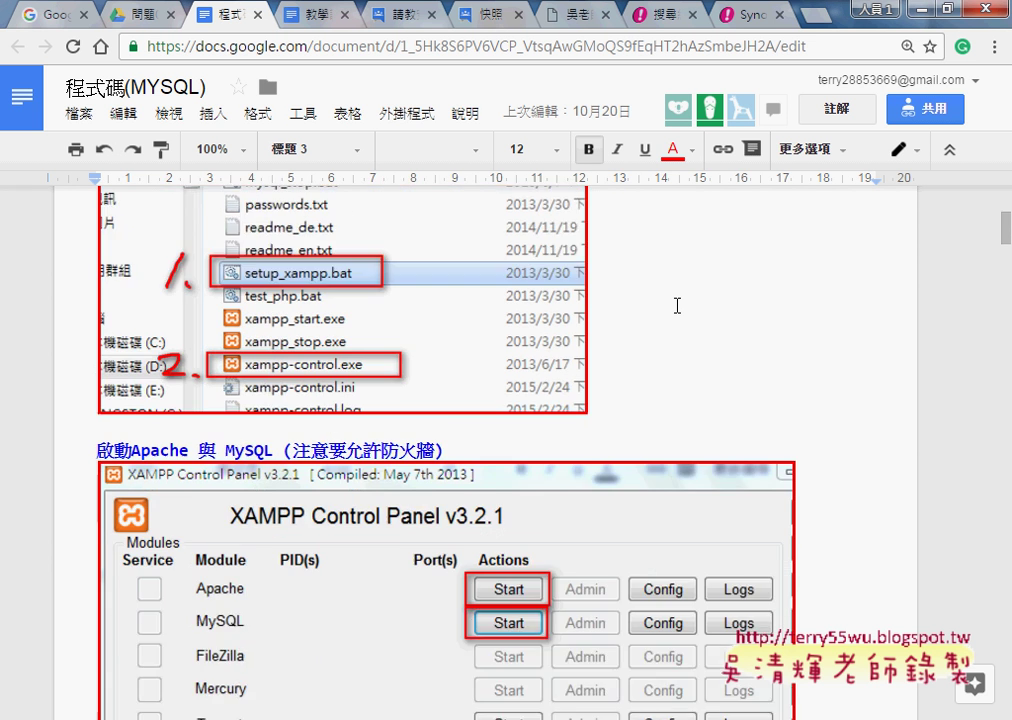
scroll(677, 305, "down", 1)
scroll(675, 305, "down", 1)
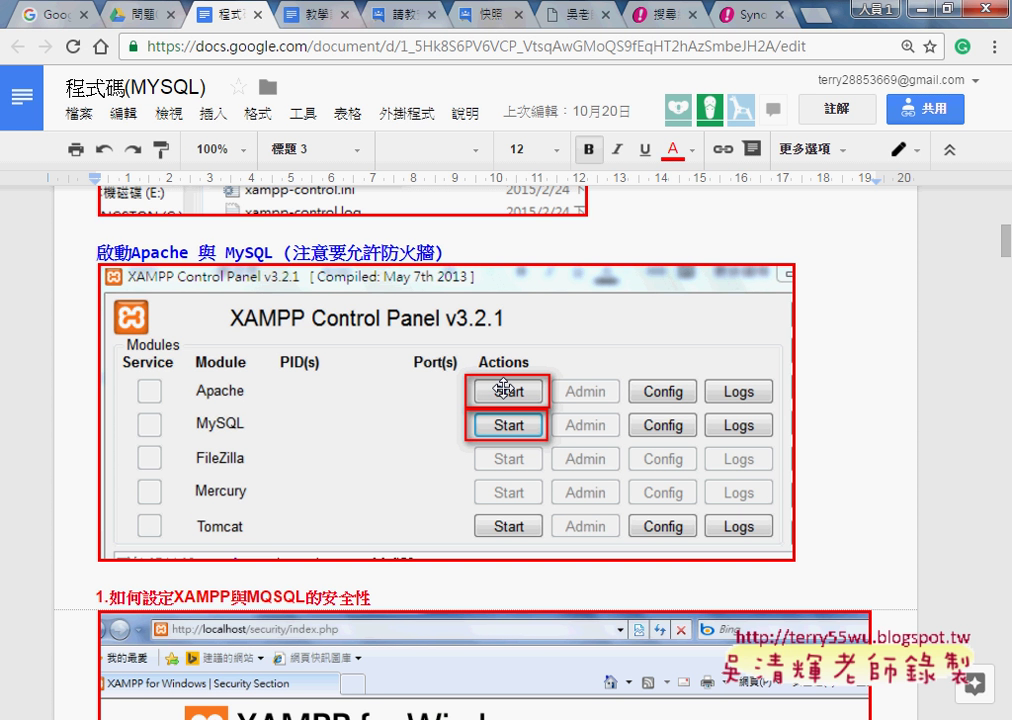
scroll(503, 400, "down", 1)
scroll(501, 418, "down", 3)
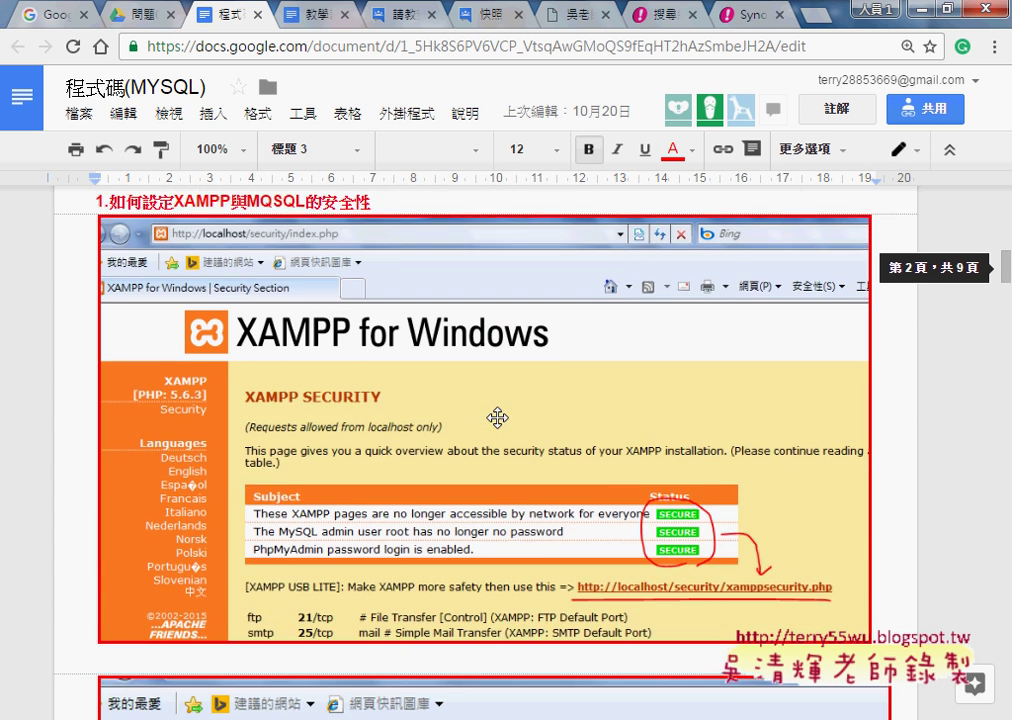
scroll(495, 416, "down", 2)
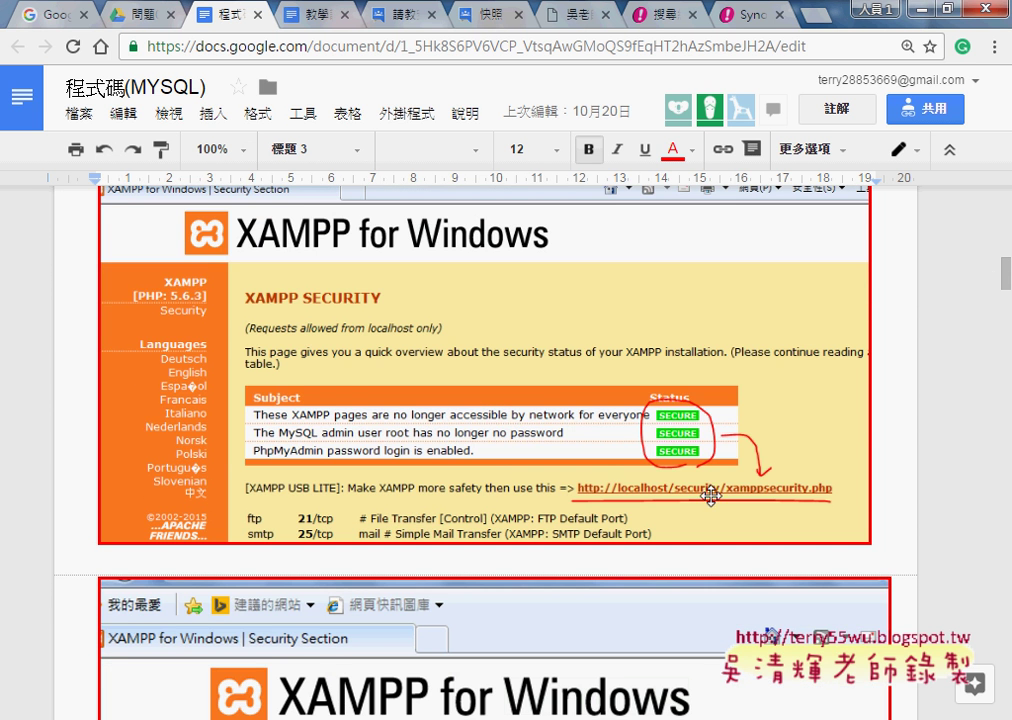
Open the XAMPP563 folder on drive D: in Windows Explorer
mouse_move(640, 719)
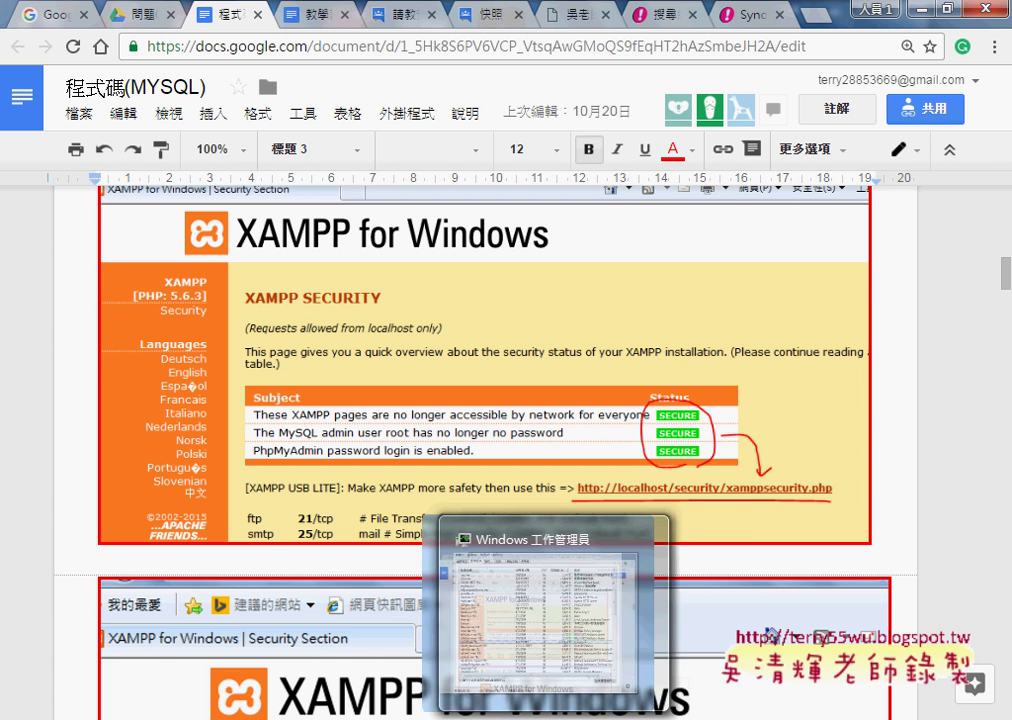
mouse_move(512, 719)
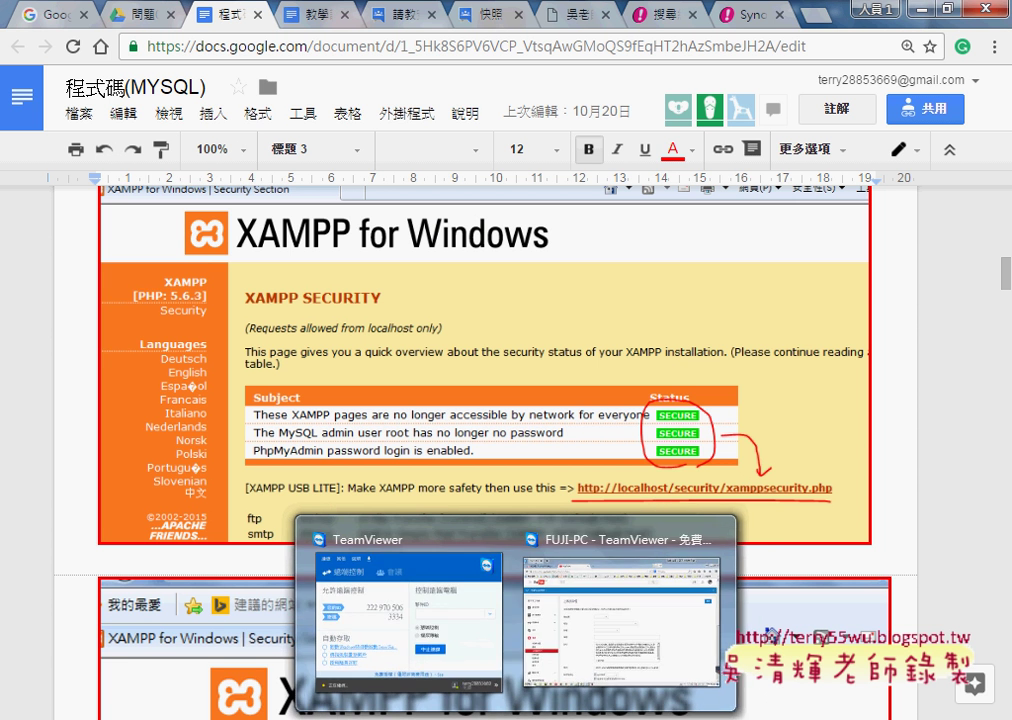
mouse_move(272, 719)
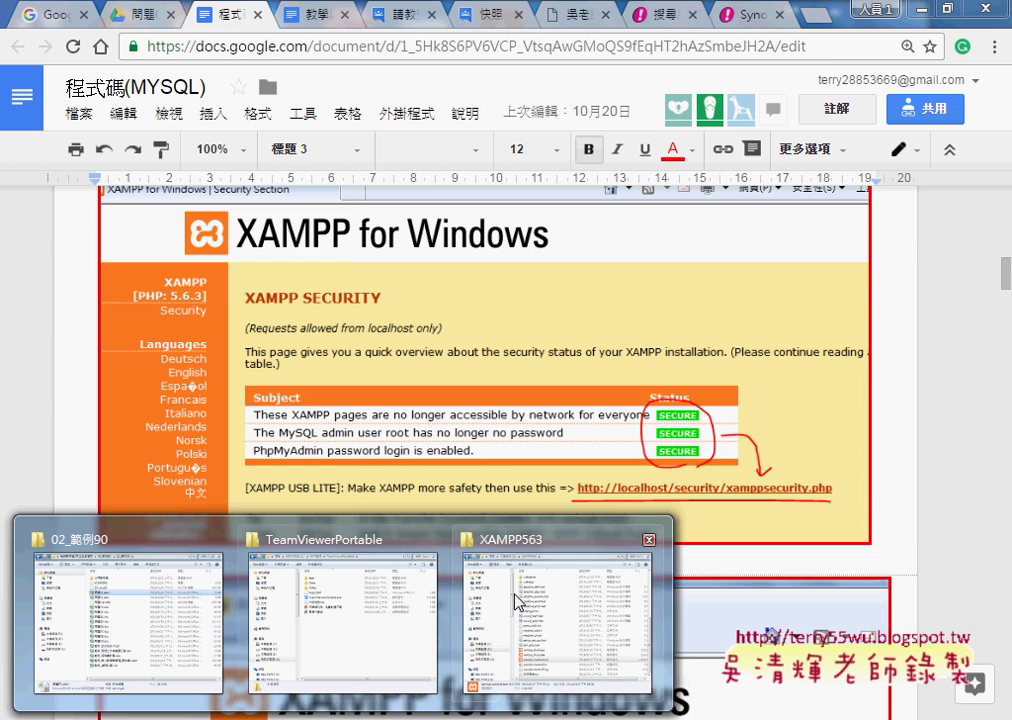
left_click(406, 470)
left_click(332, 45)
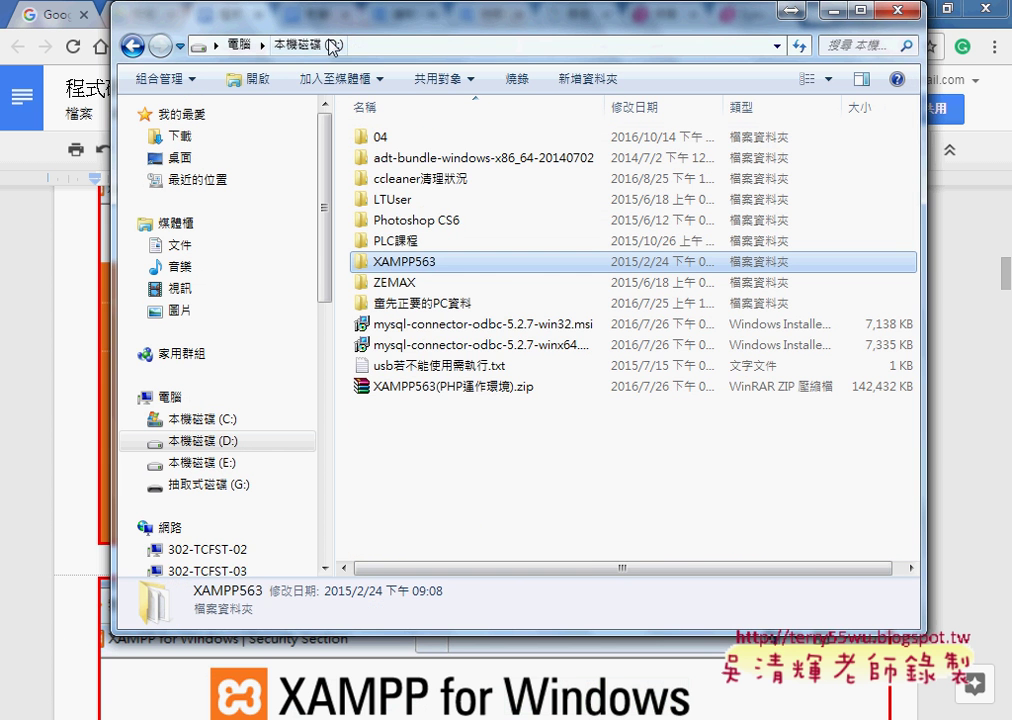
left_click(393, 262)
double_click(393, 262)
scroll(443, 384, "down", 4)
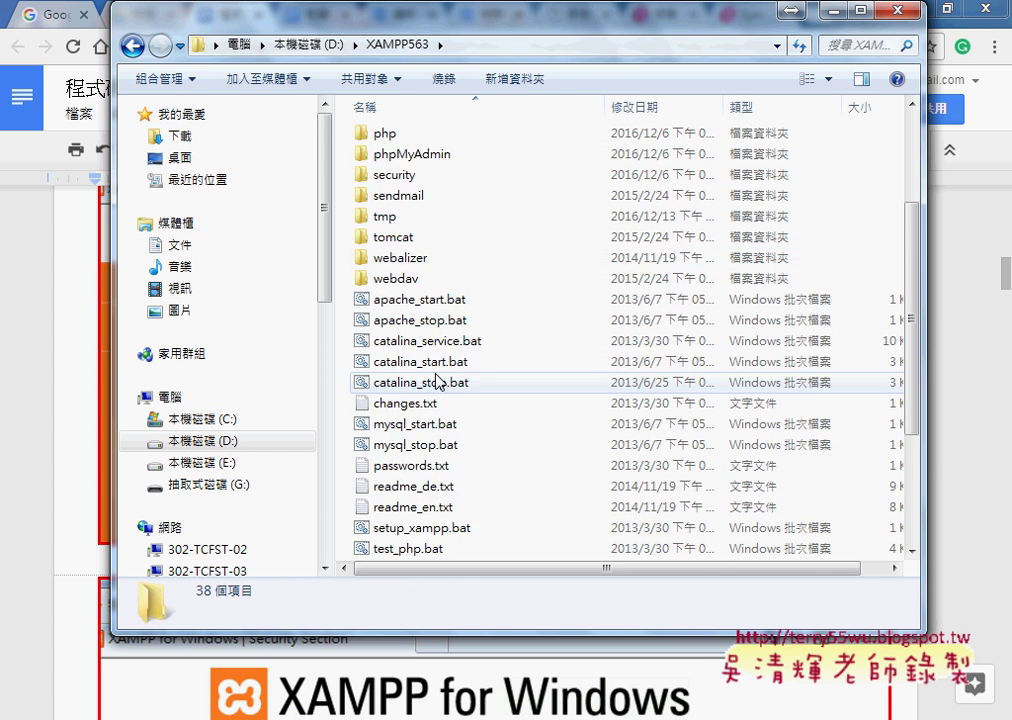
scroll(438, 380, "down", 2)
Run setup_xampp.bat past the security warning and close its 'nothing to do!' console
left_click(431, 410)
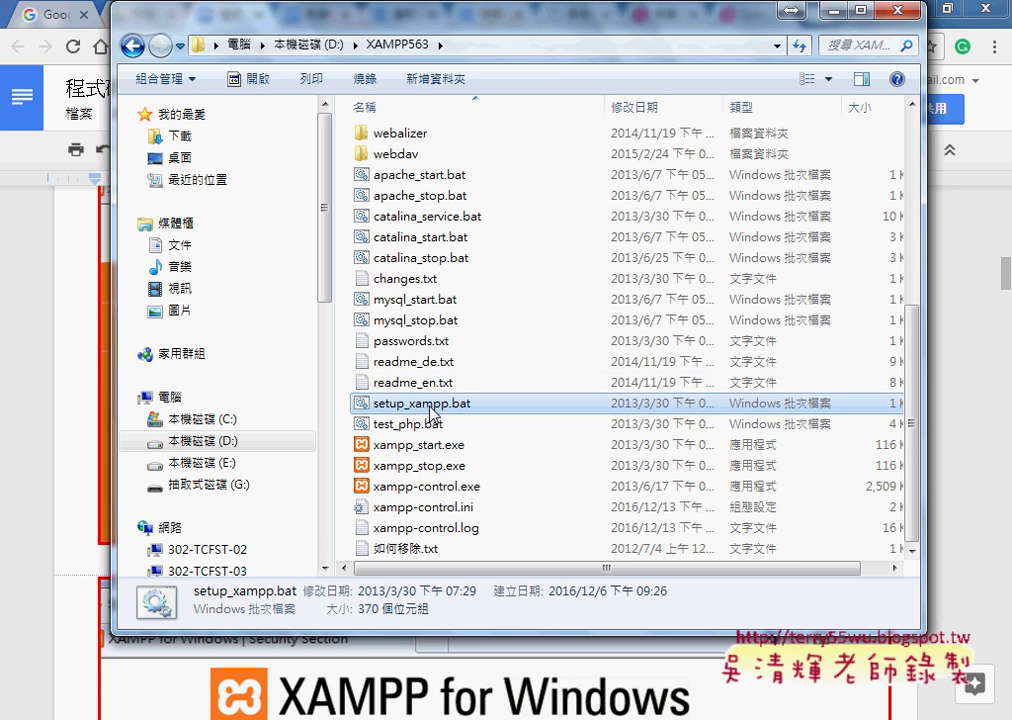
double_click(431, 406)
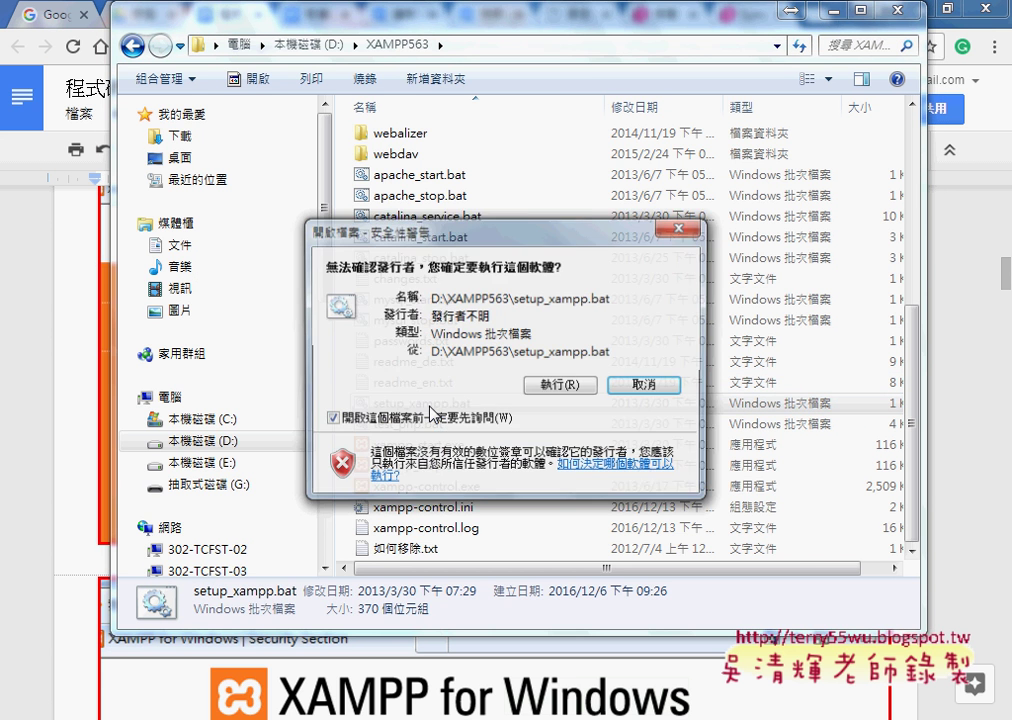
left_click(537, 386)
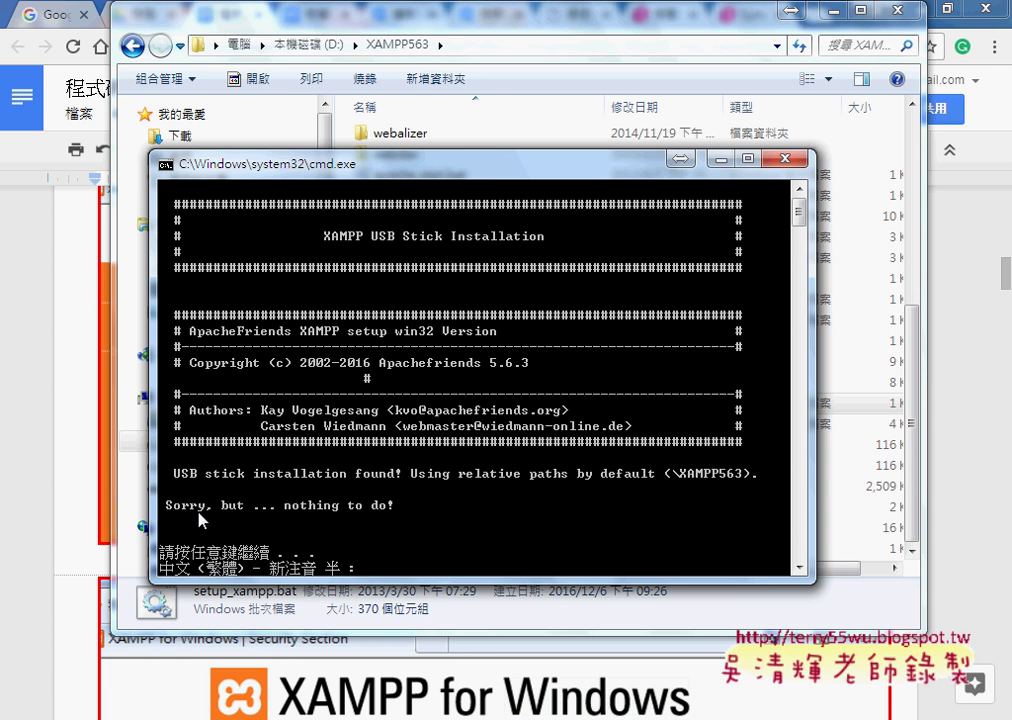
left_click(780, 162)
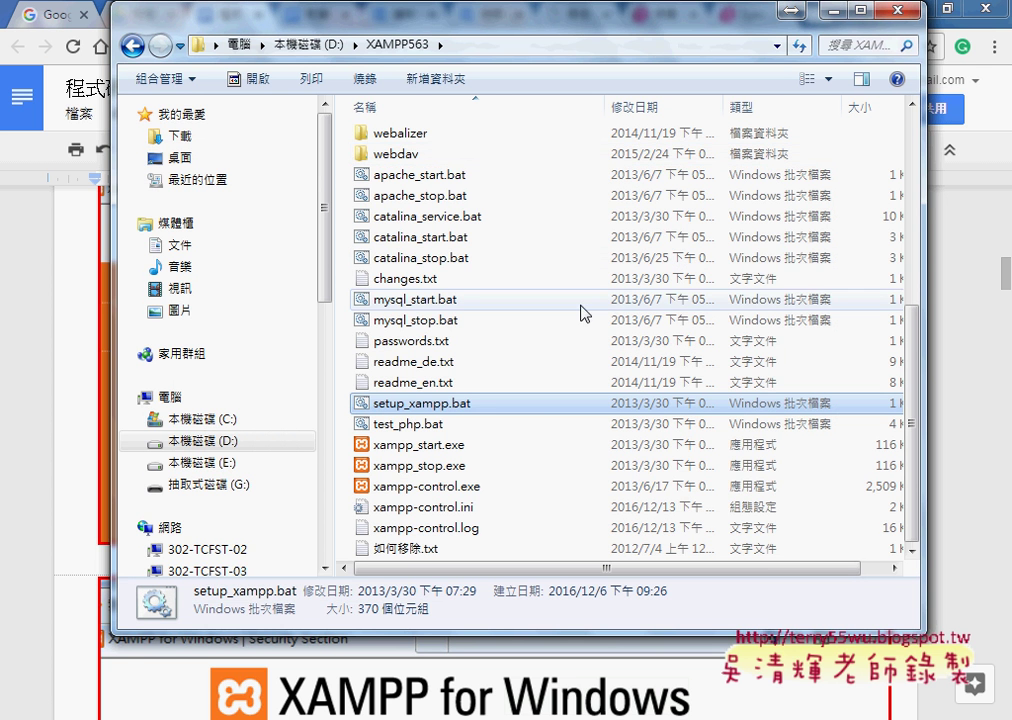
Launch xampp-control.exe, allowing the unverified program to run
left_click(462, 487)
double_click(462, 487)
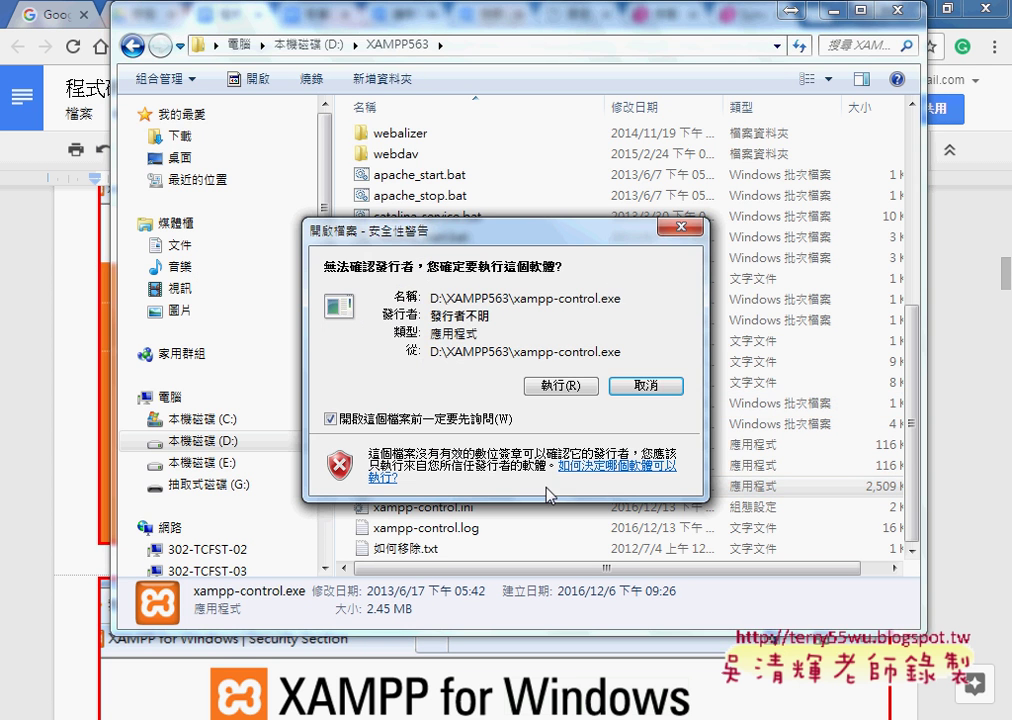
left_click(578, 384)
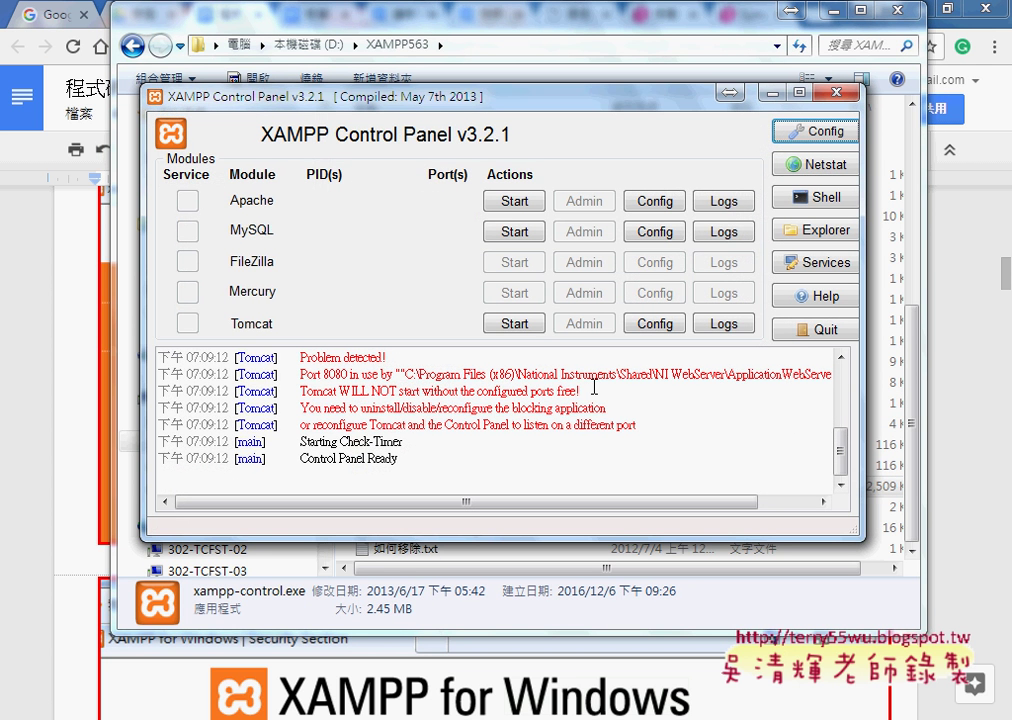
Start Apache and MySQL, then open the localhost/xampp welcome page via Apache's Admin
left_click(513, 202)
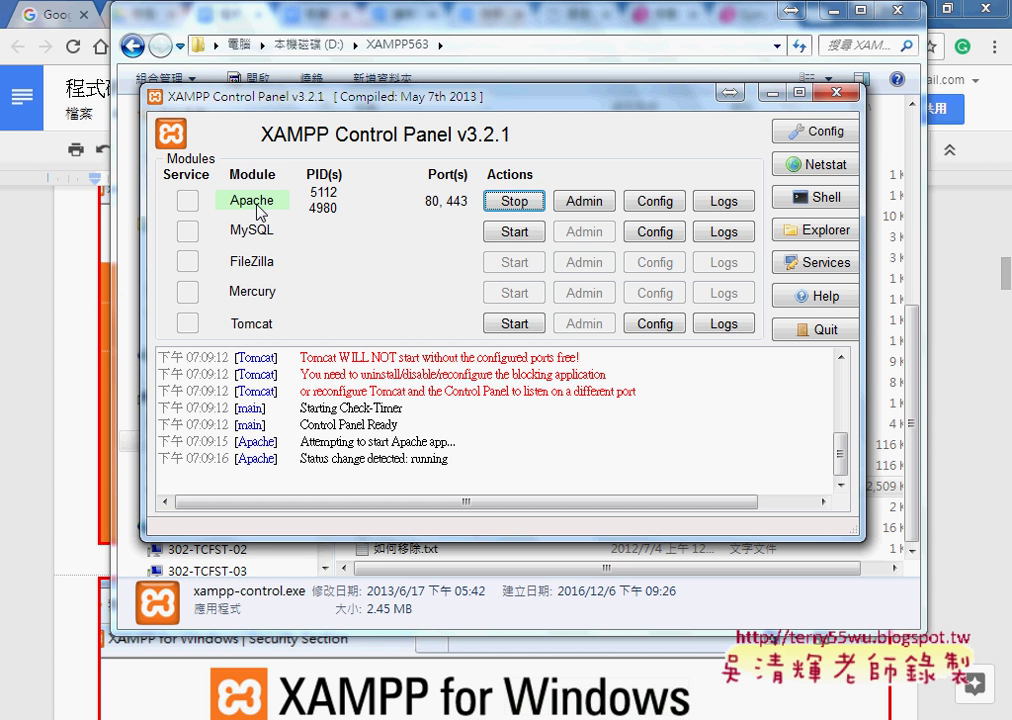
left_click(515, 233)
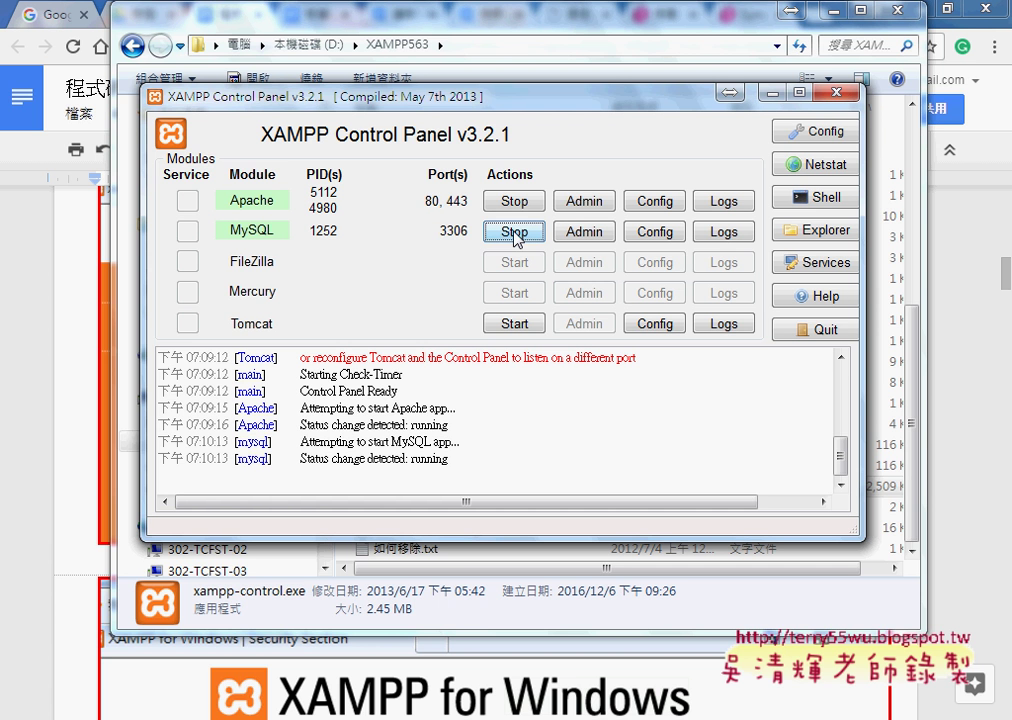
left_click(585, 203)
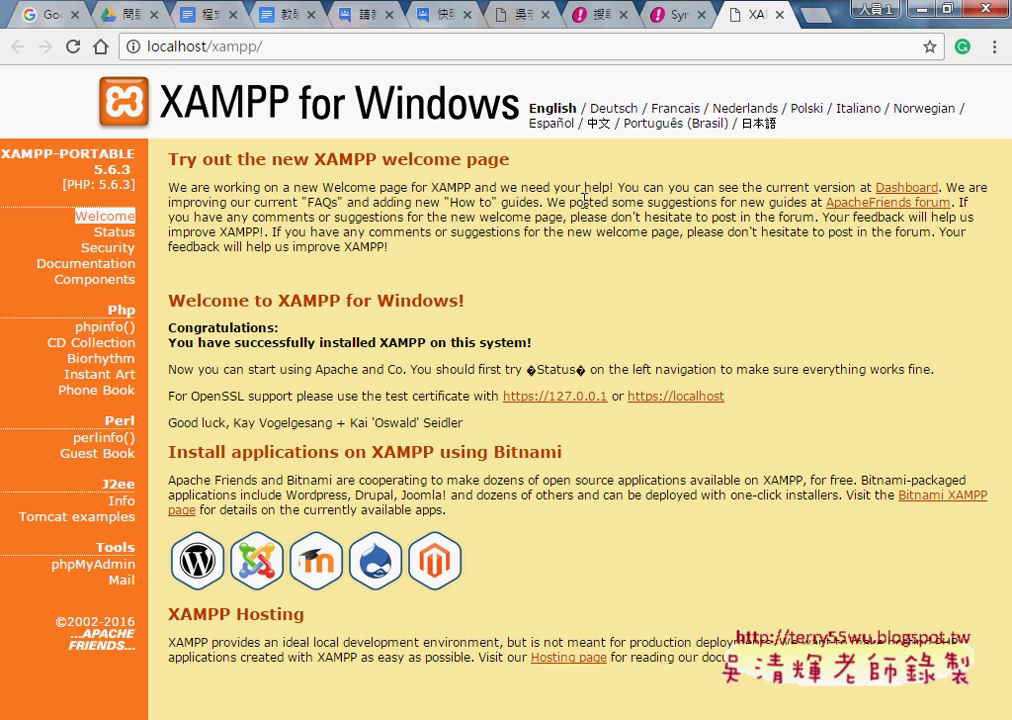
Go from the XAMPP Security page to the xamppsecurity.php MySQL root-password console
left_click(118, 249)
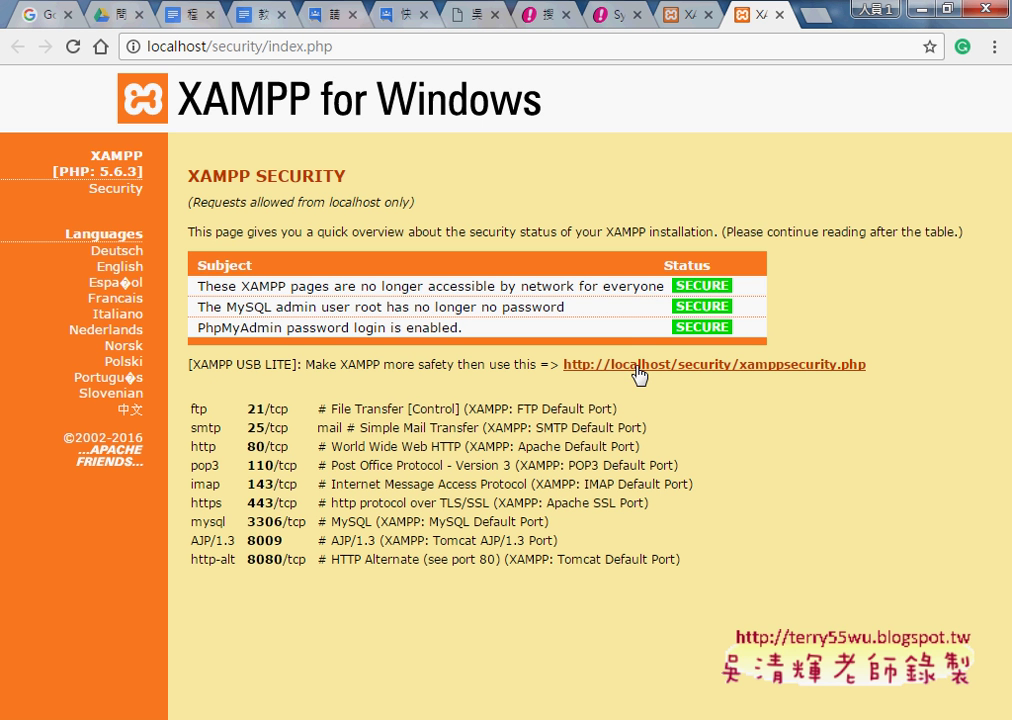
left_click(734, 366)
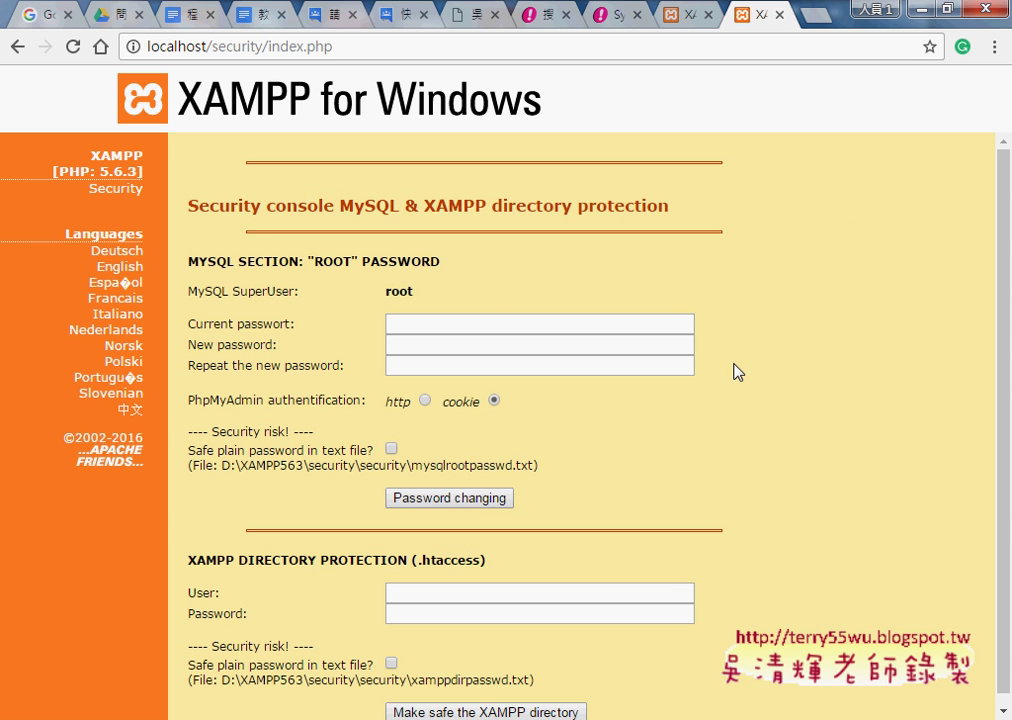
left_click(515, 324)
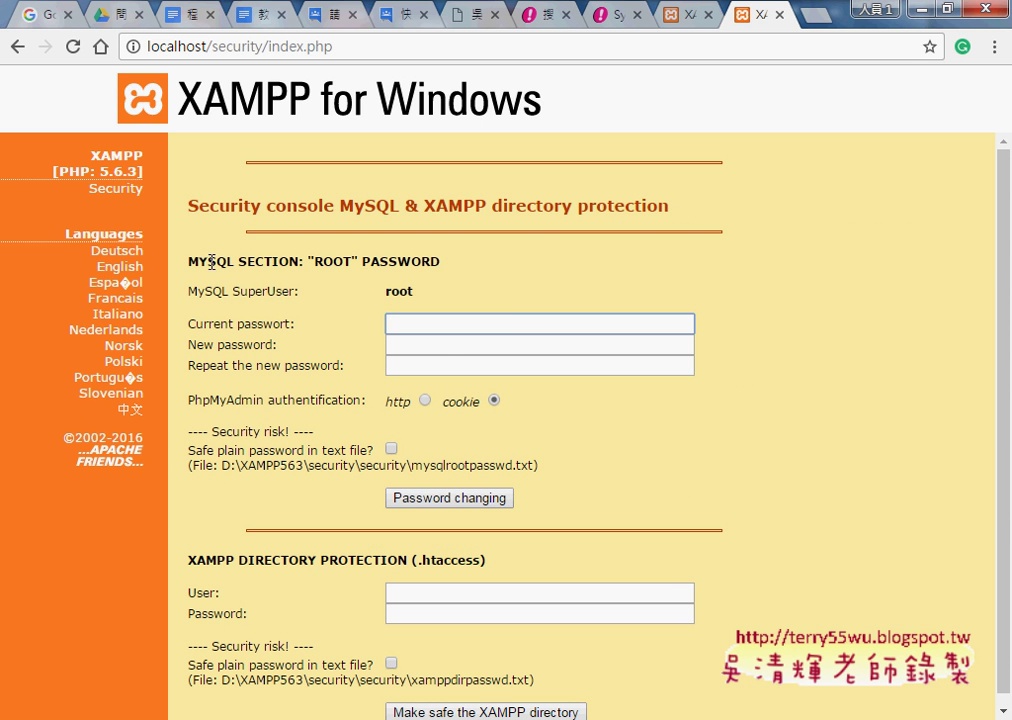
mouse_move(191, 268)
left_mouse_down()
mouse_move(207, 260)
mouse_move(191, 267)
left_mouse_up()
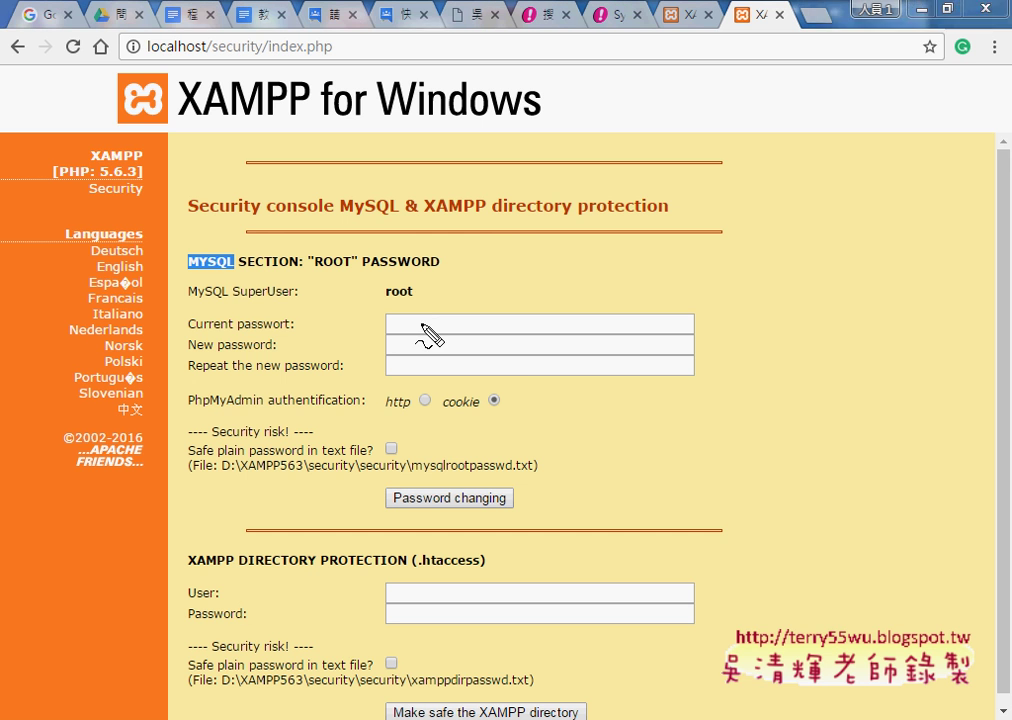
left_click_drag(363, 402, 292, 421)
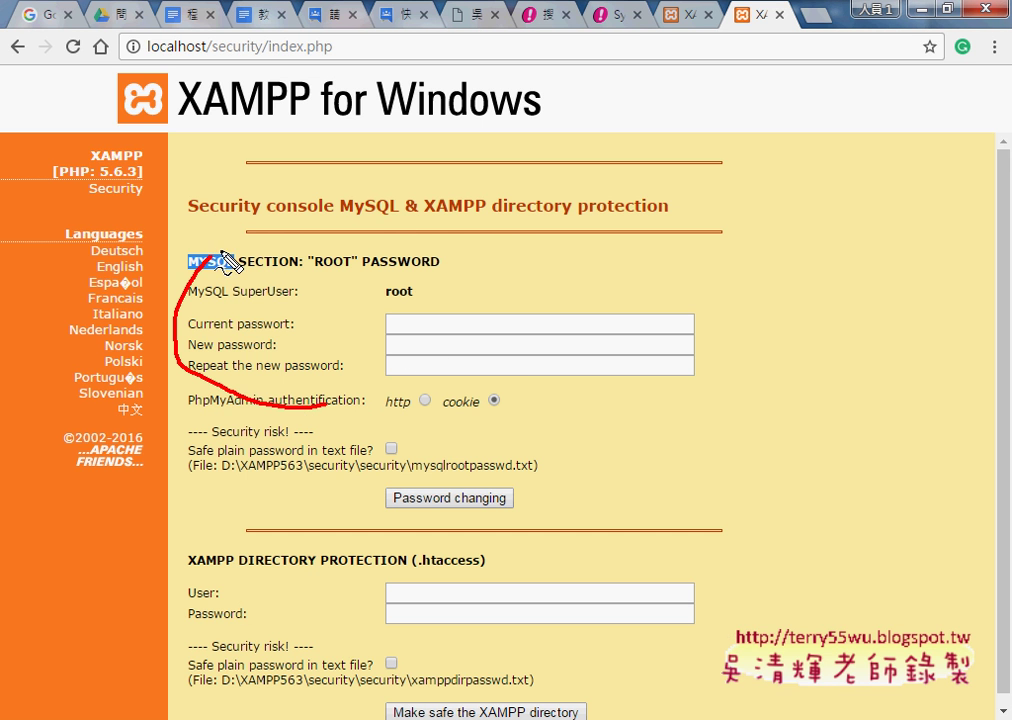
left_click_drag(240, 298, 294, 297)
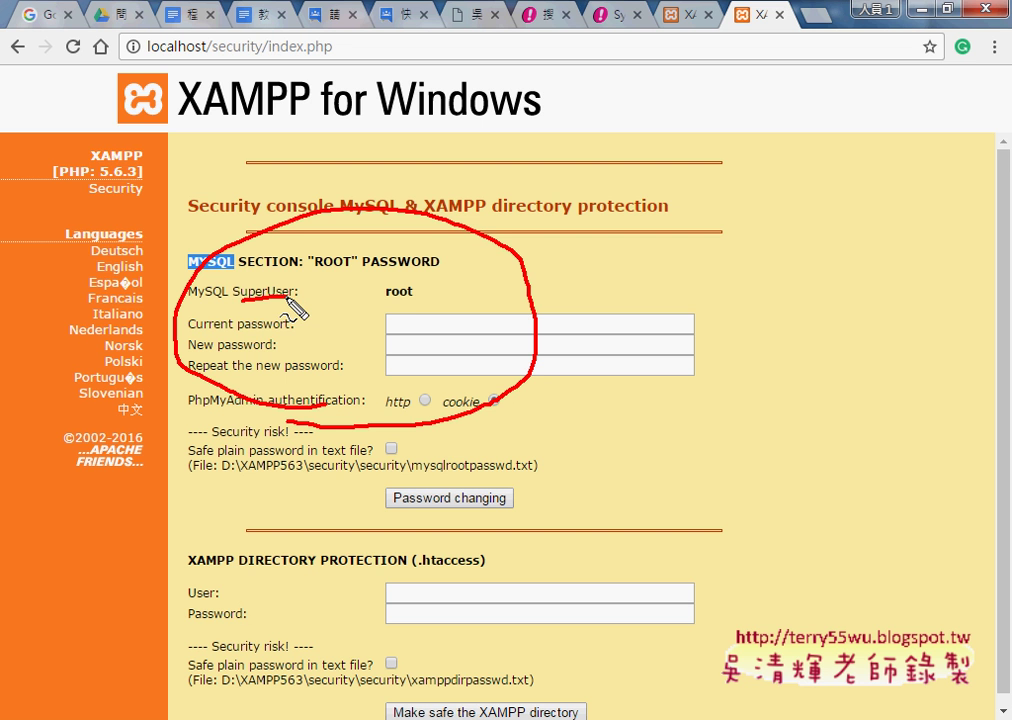
left_click_drag(386, 300, 414, 300)
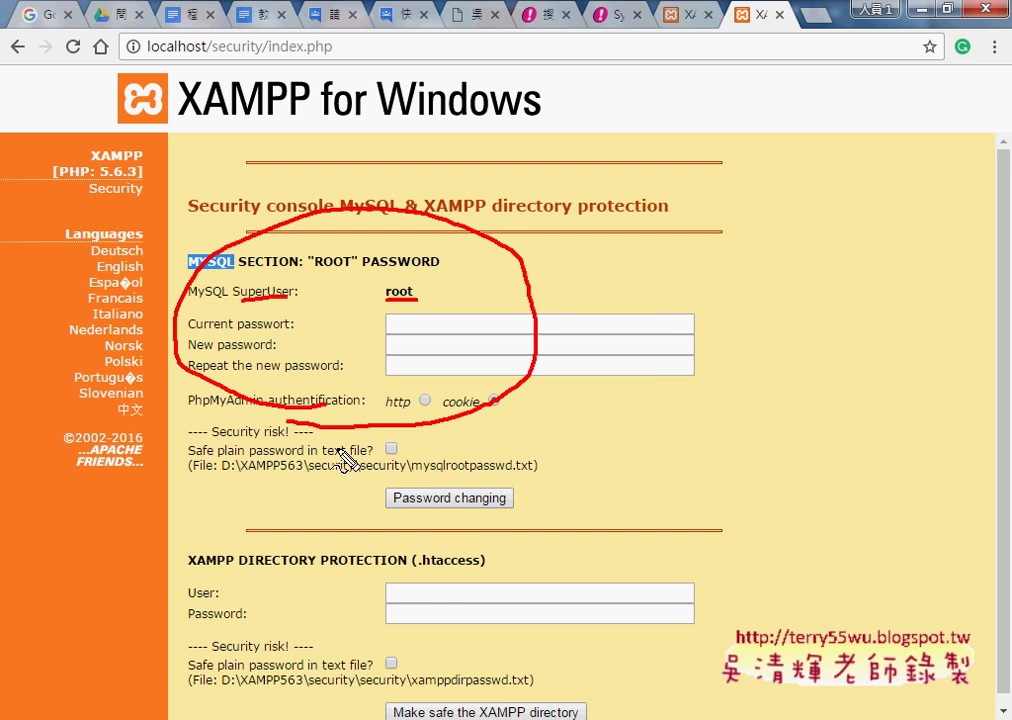
left_click_drag(505, 482, 500, 515)
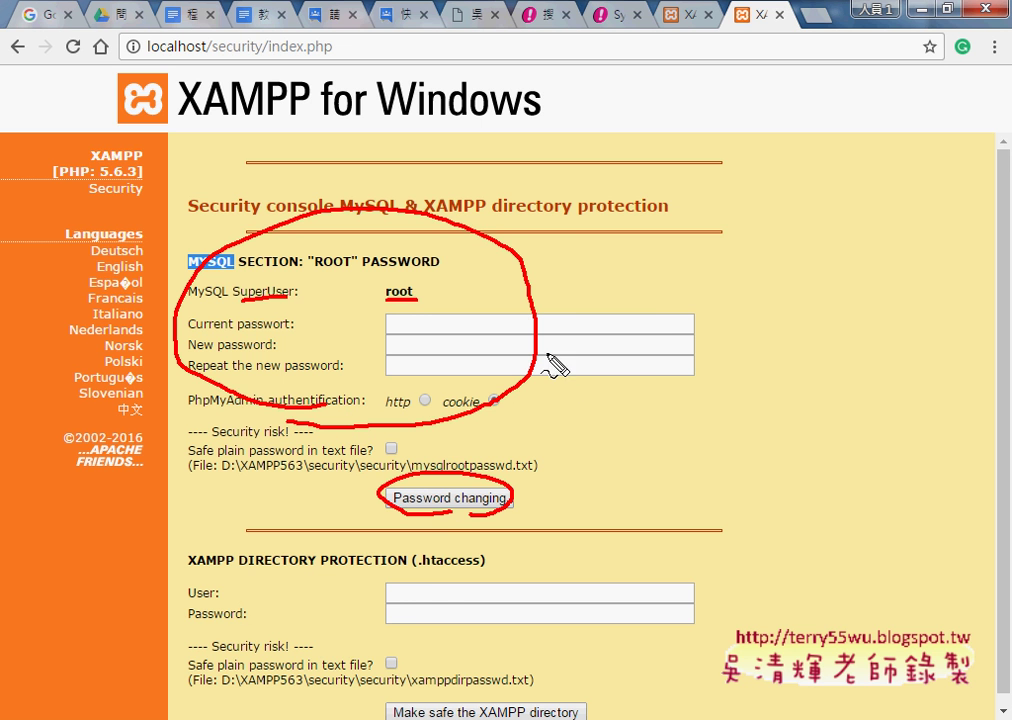
mouse_move(548, 352)
left_mouse_down()
mouse_move(532, 452)
mouse_move(564, 452)
left_mouse_up()
left_click_drag(653, 305, 648, 345)
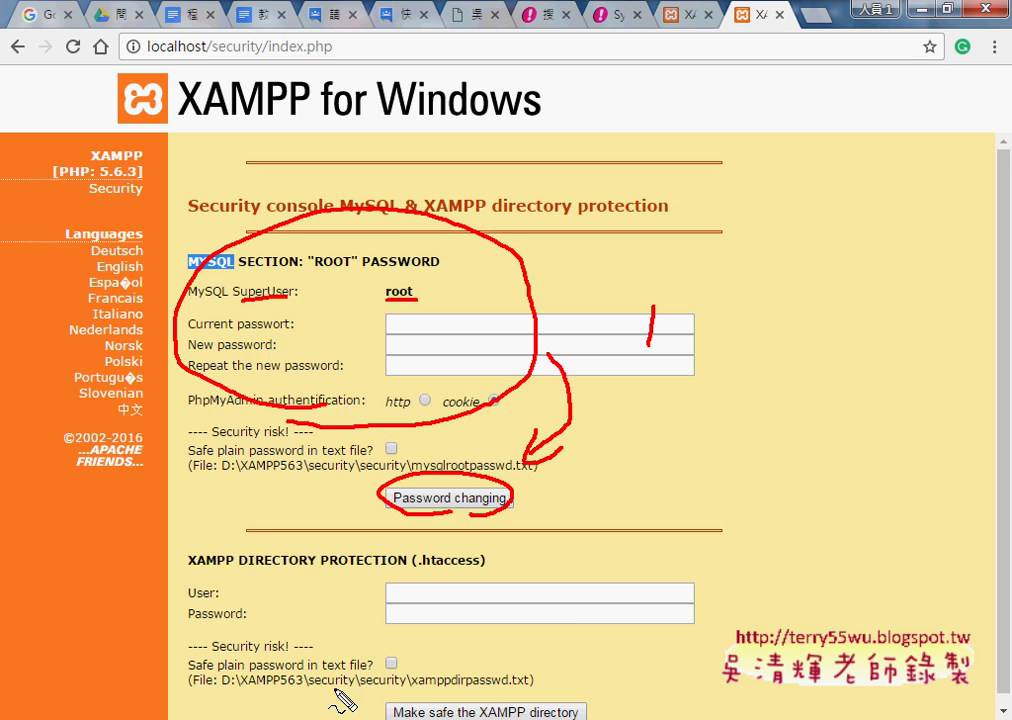
mouse_move(330, 688)
left_mouse_down()
mouse_move(327, 498)
mouse_move(392, 699)
left_mouse_up()
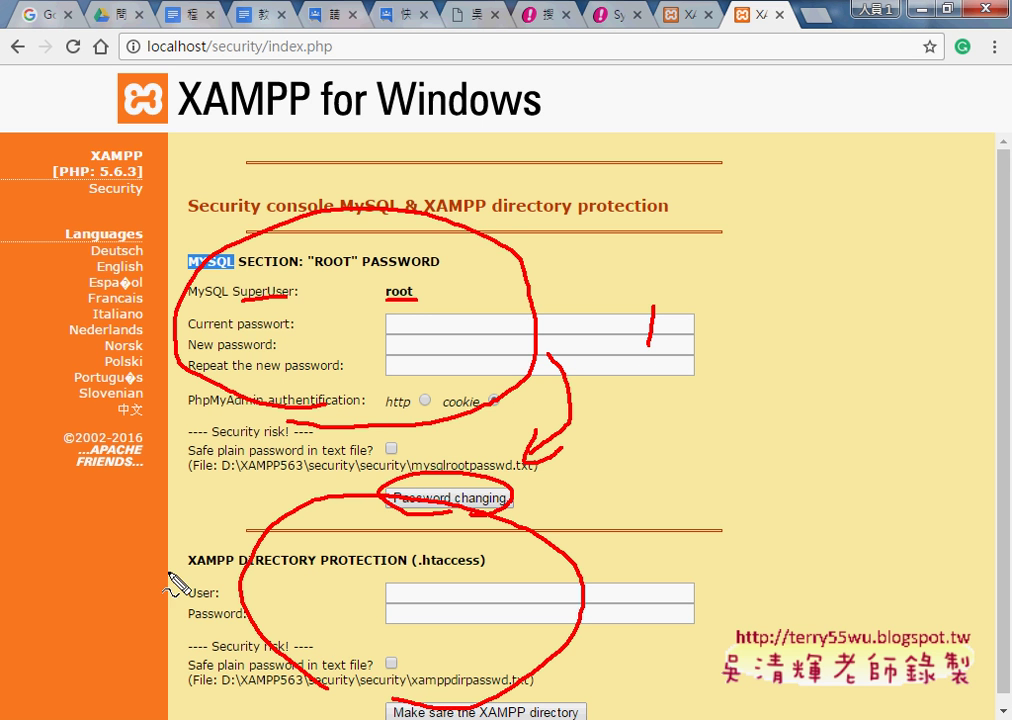
left_click_drag(181, 567, 234, 576)
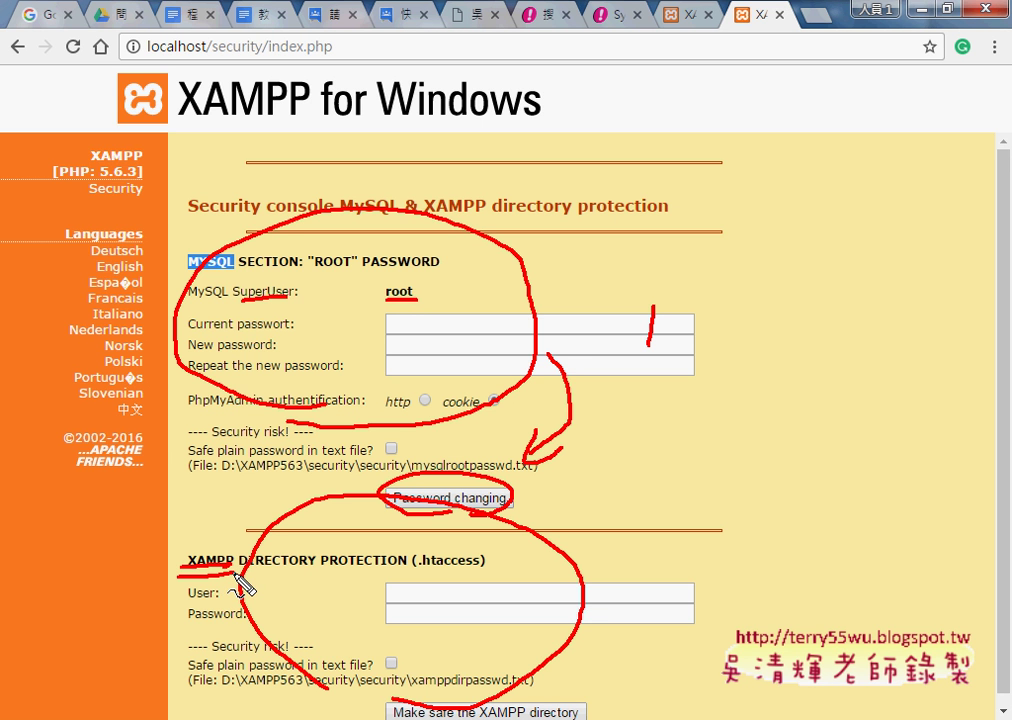
mouse_move(188, 606)
left_mouse_down()
mouse_move(220, 604)
mouse_move(245, 622)
left_mouse_up()
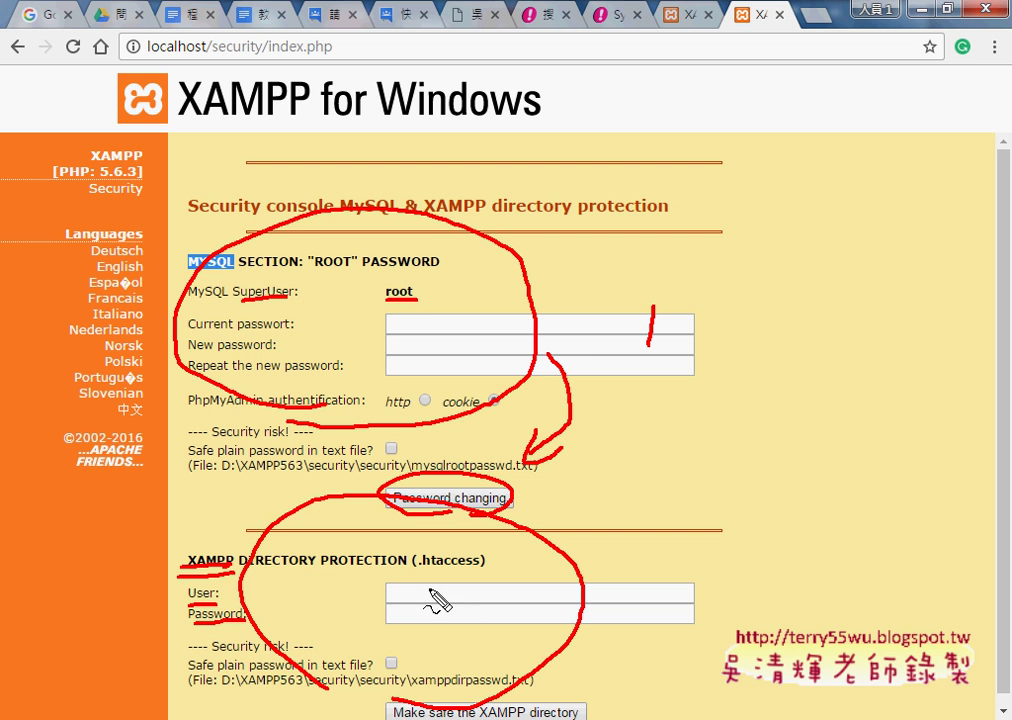
mouse_move(407, 603)
left_mouse_down()
mouse_move(420, 590)
mouse_move(470, 603)
left_mouse_up()
left_click_drag(455, 590, 488, 588)
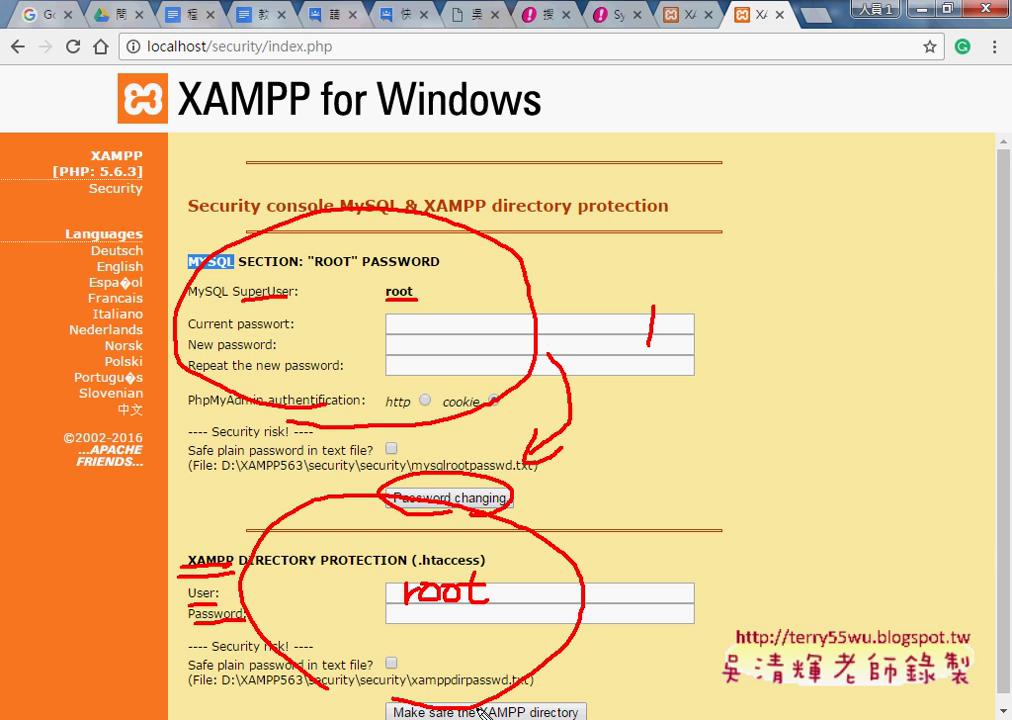
key("Escape")
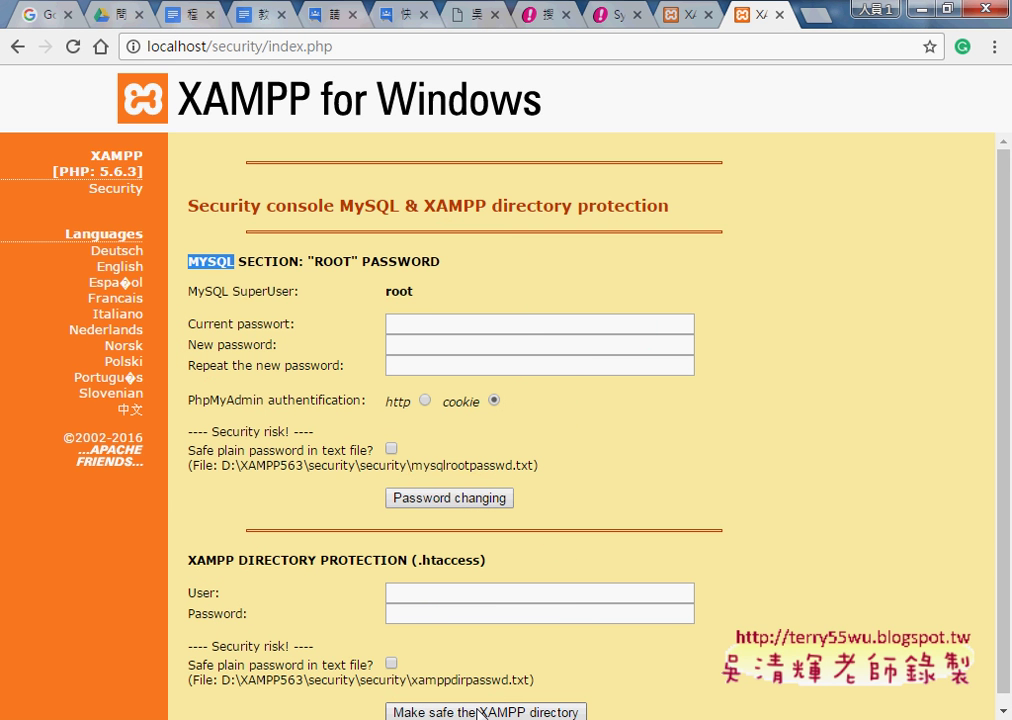
Show the XAMPP security status page, then switch to XAMPP Control Panel
left_click(118, 190)
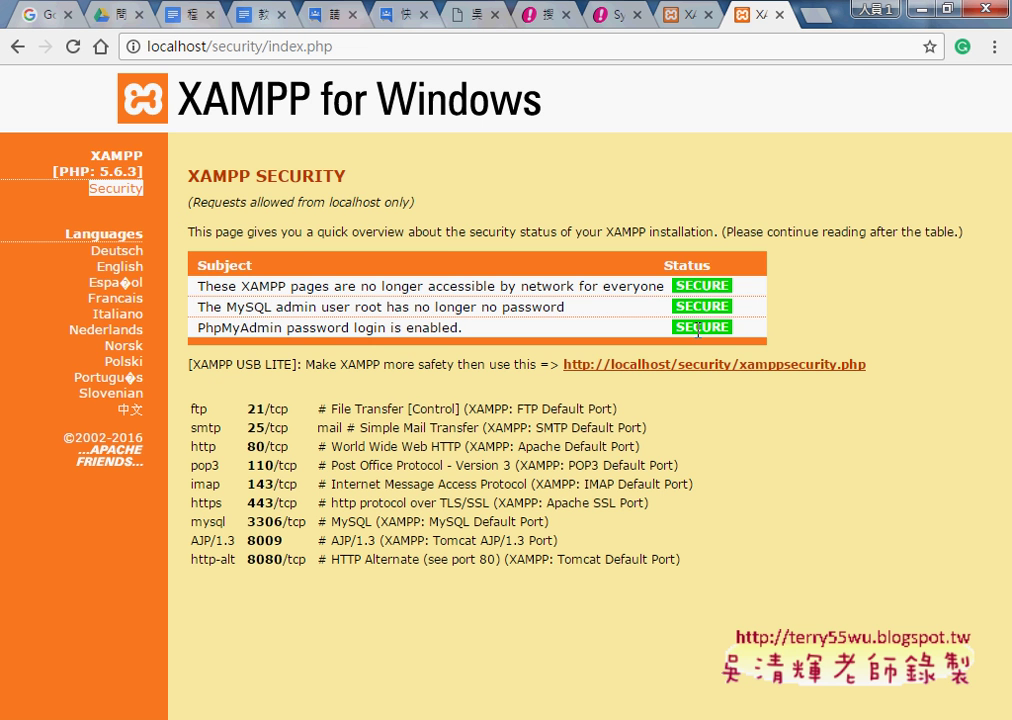
key("alt+Tab")
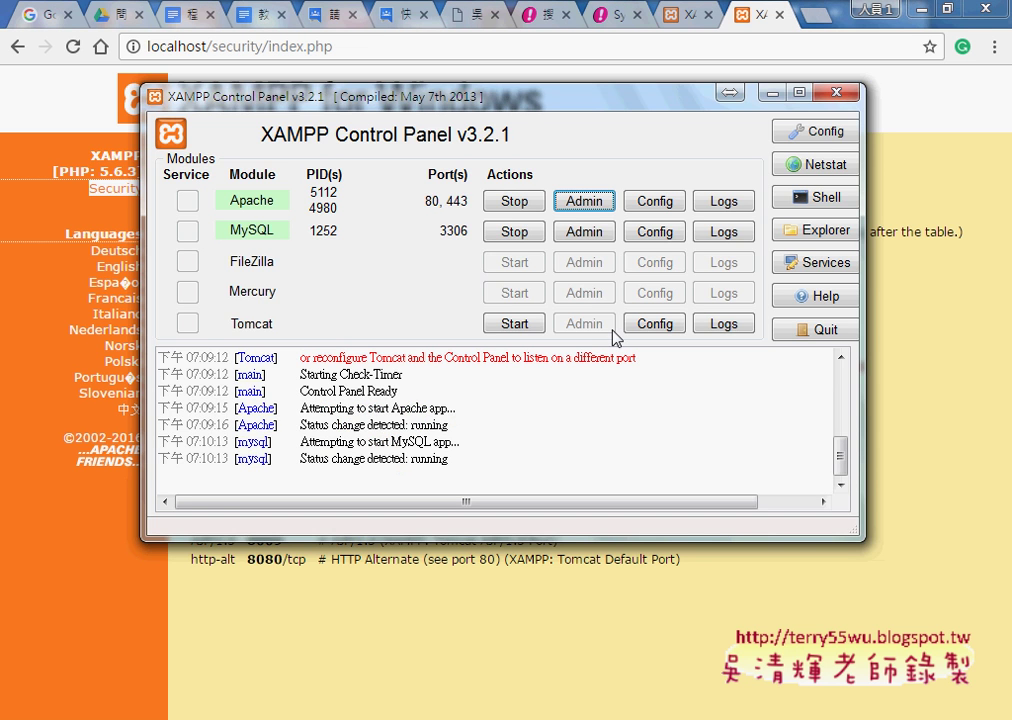
left_click(588, 238)
left_click_drag(286, 211, 292, 240)
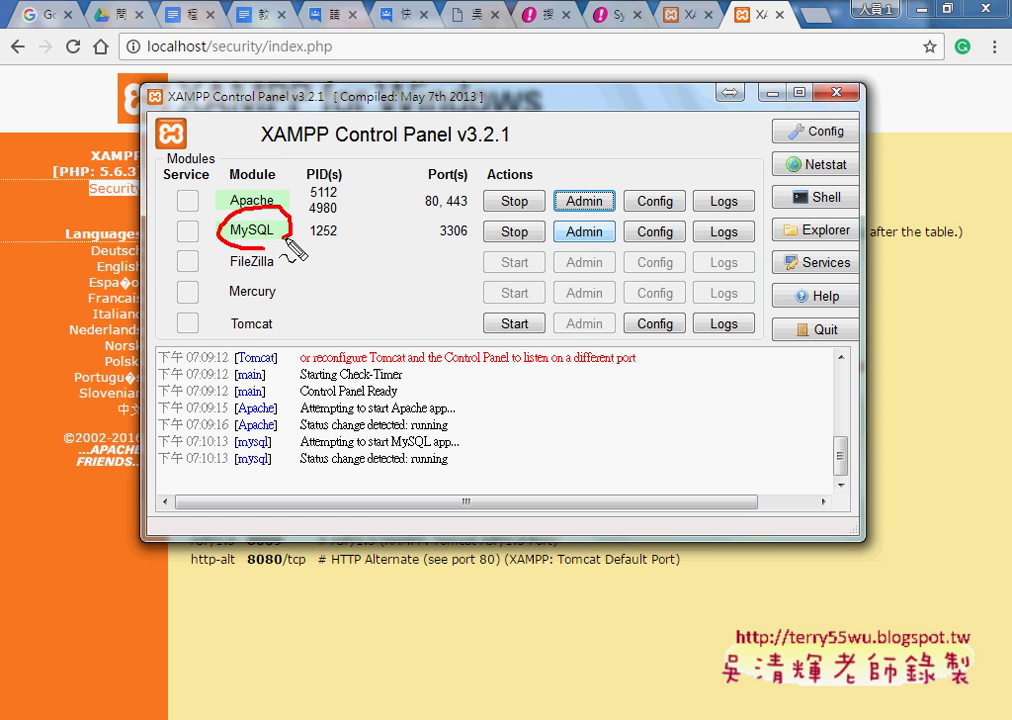
left_click_drag(575, 217, 618, 232)
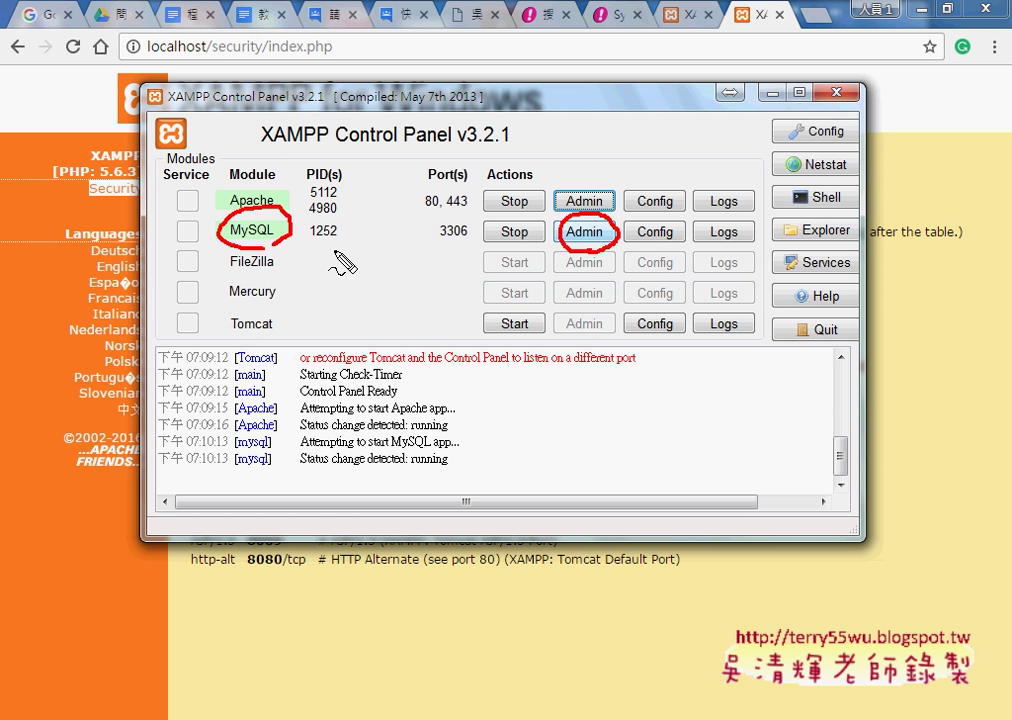
mouse_move(302, 236)
left_mouse_down()
mouse_move(322, 248)
mouse_move(552, 246)
left_mouse_up()
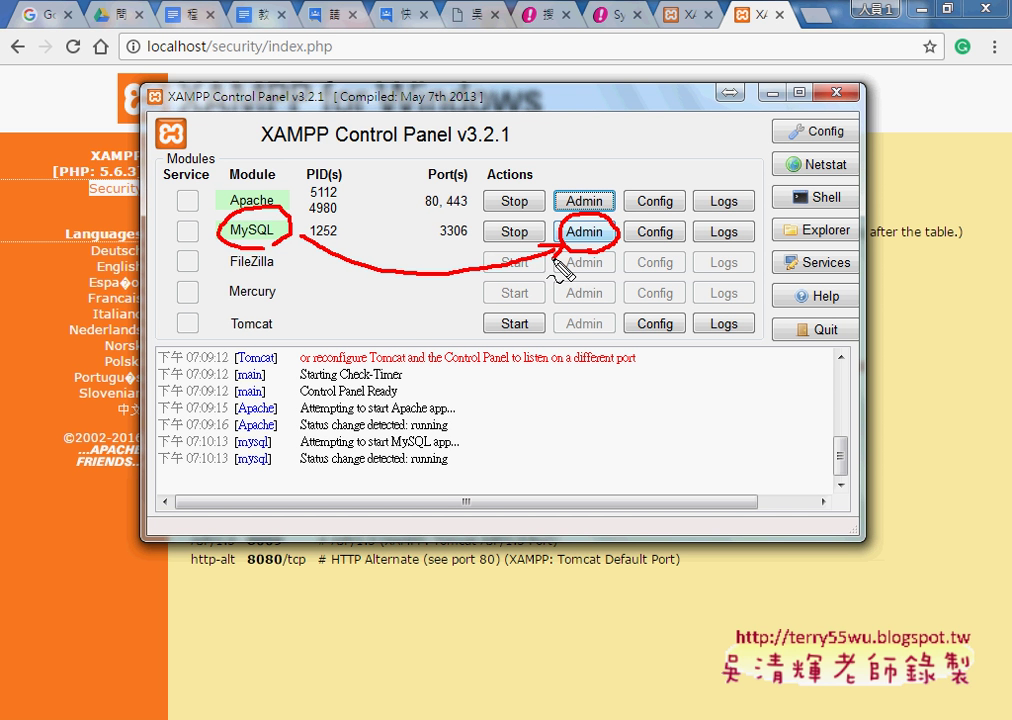
key("Escape")
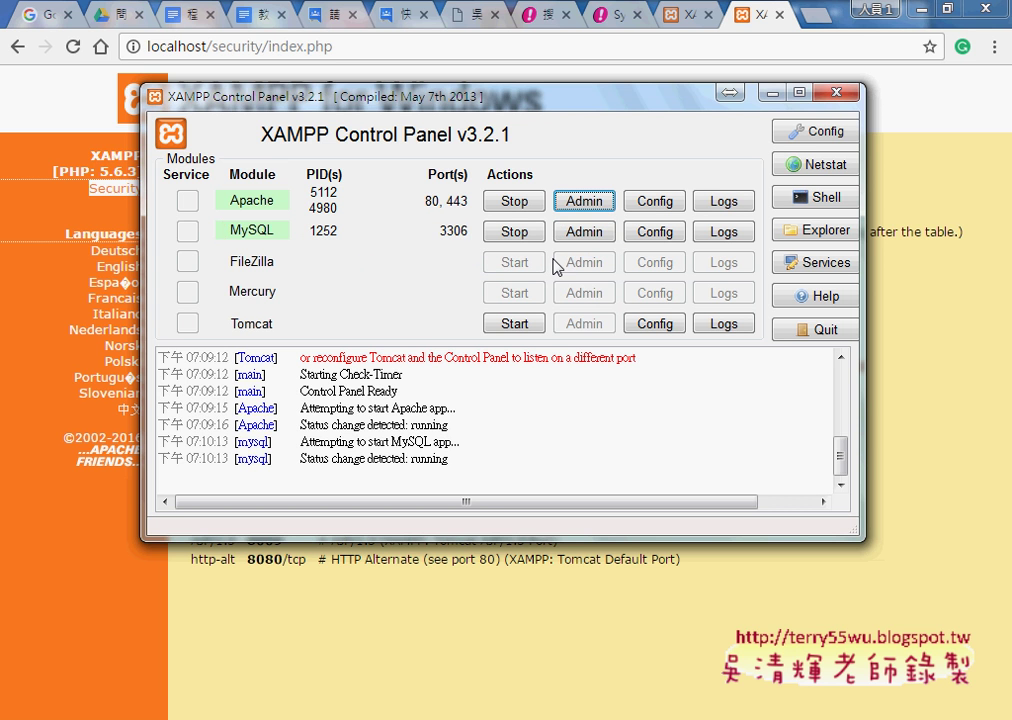
Open phpMyAdmin and log in as user root with the newly set password
left_click(572, 232)
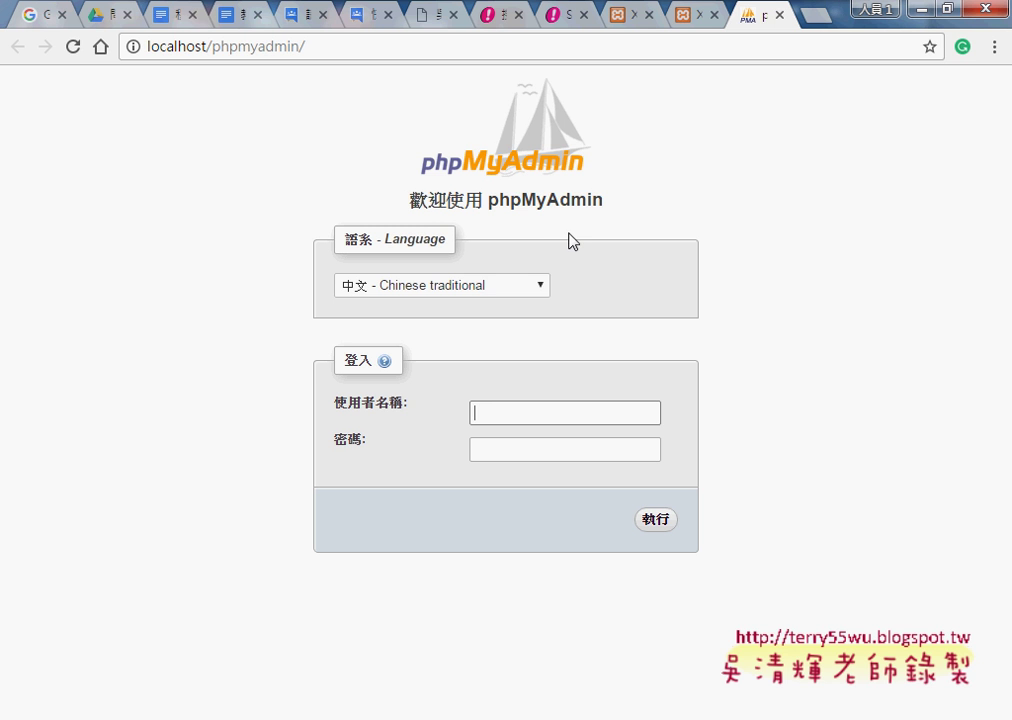
left_click_drag(605, 199, 491, 205)
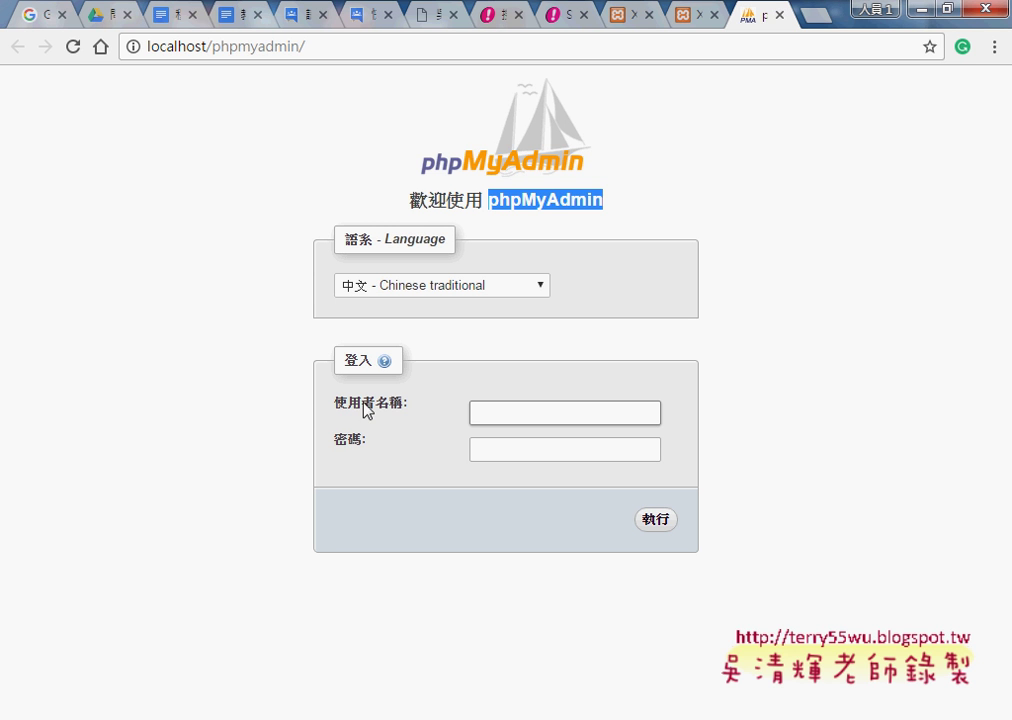
key("Tab")
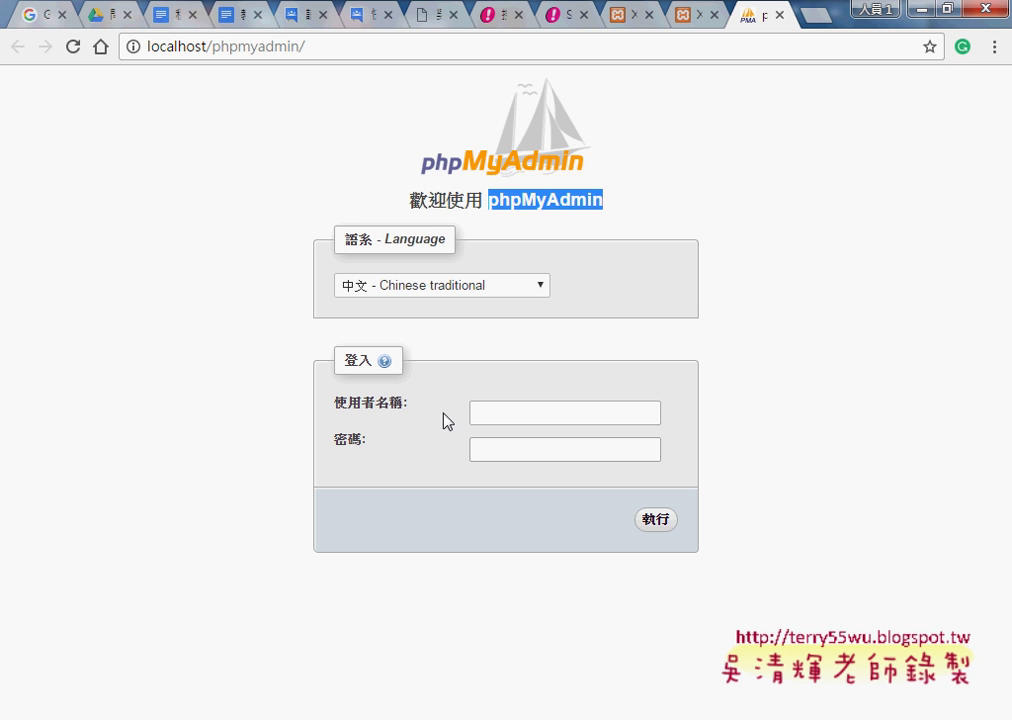
left_click(504, 404)
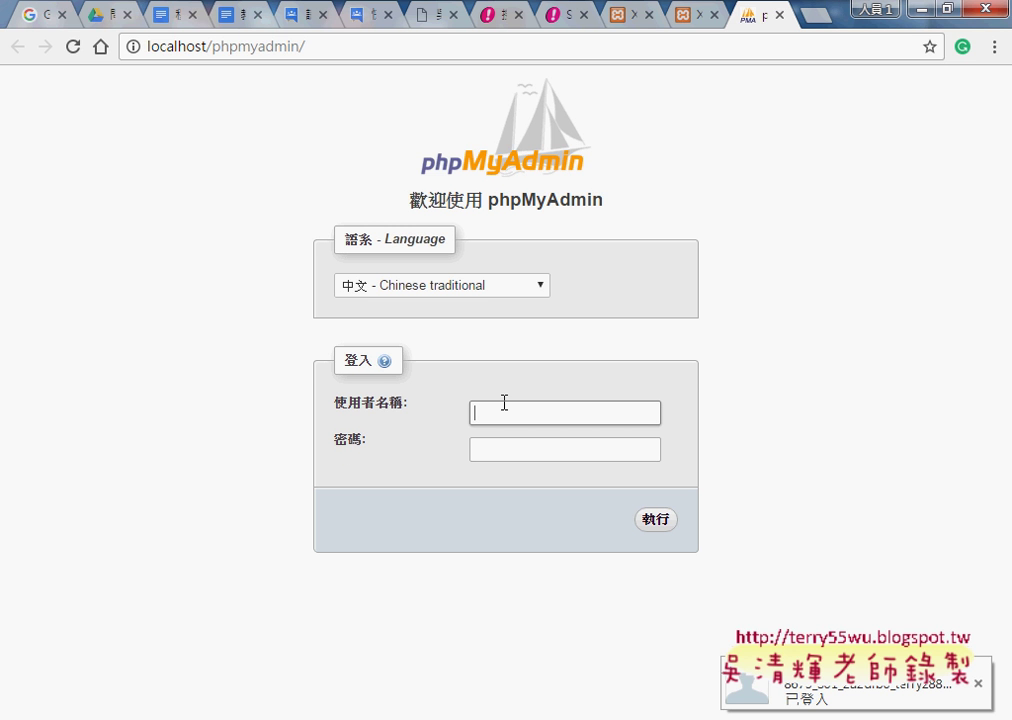
type("roo")
type("t")
left_click(498, 447)
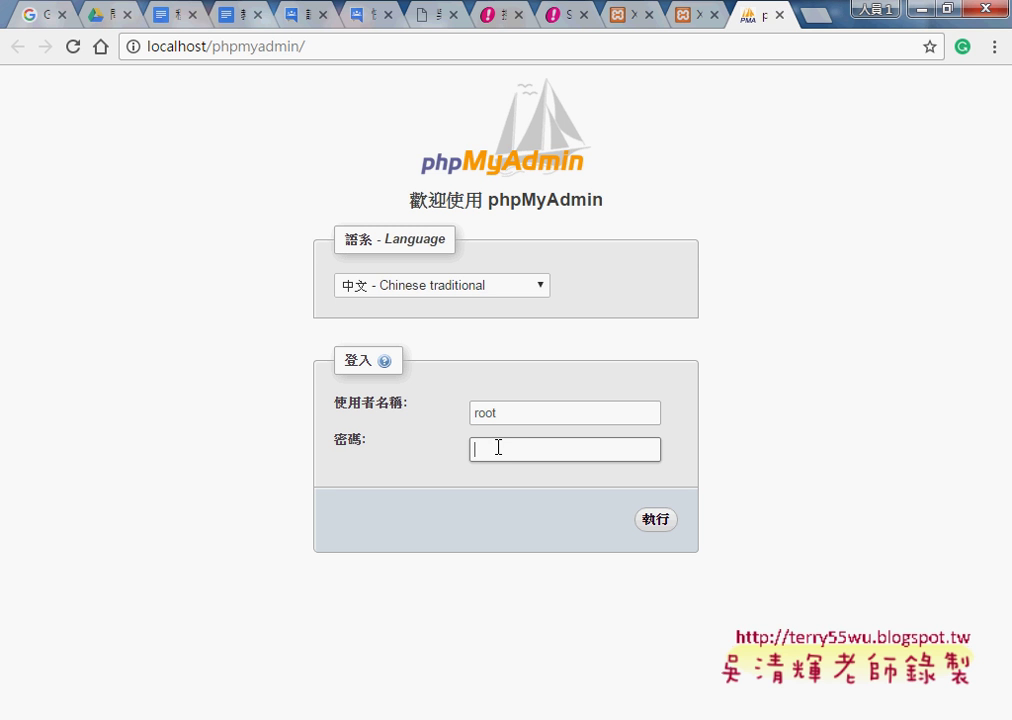
left_click(655, 522)
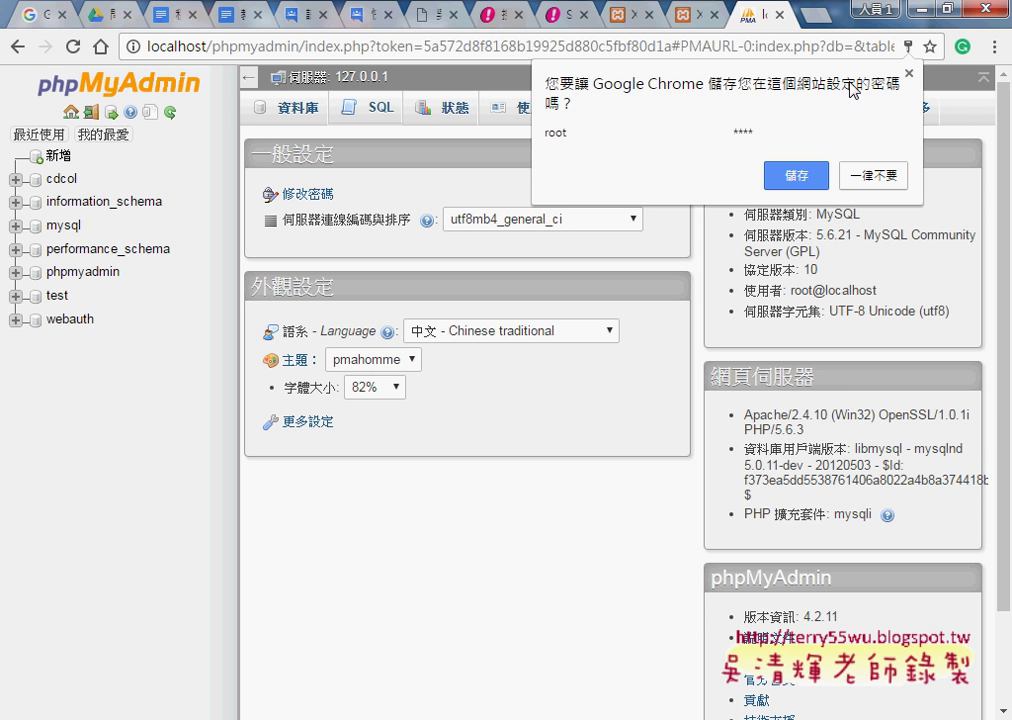
Save the root login in Chrome, then switch to the 問題01_表單設計 Drive folder
left_click(797, 175)
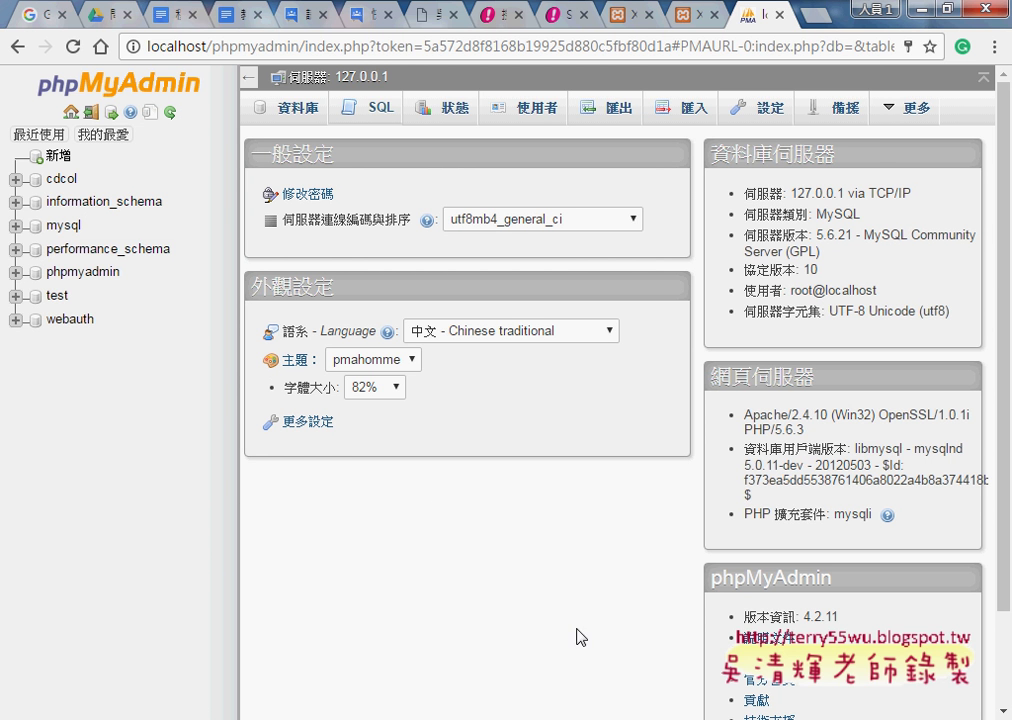
key("alt+Tab")
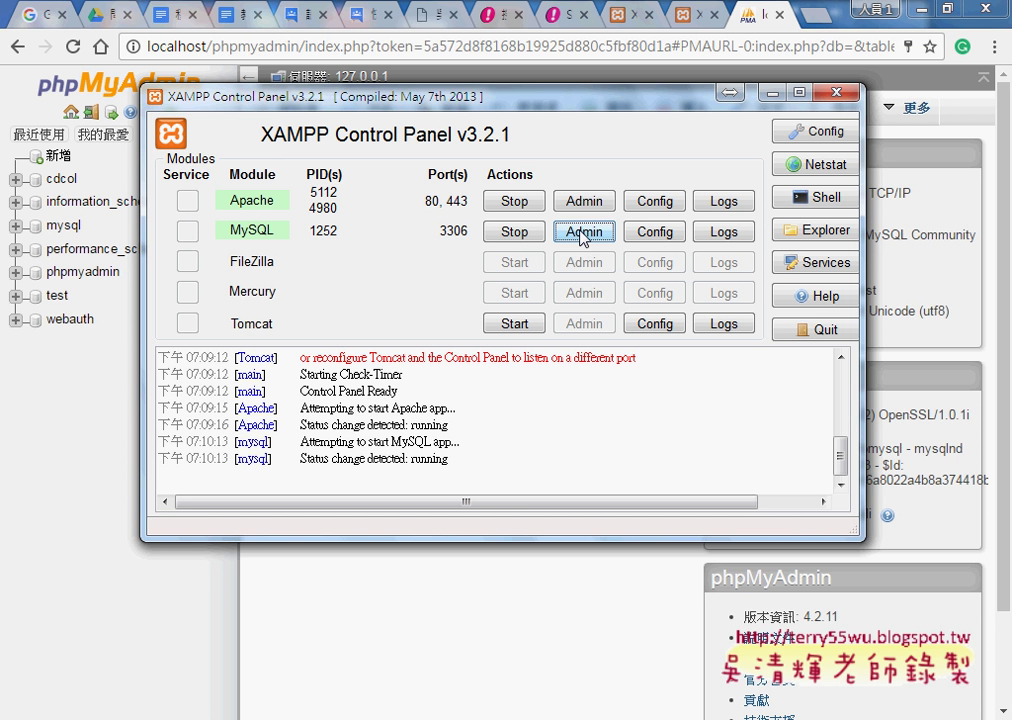
left_click(533, 591)
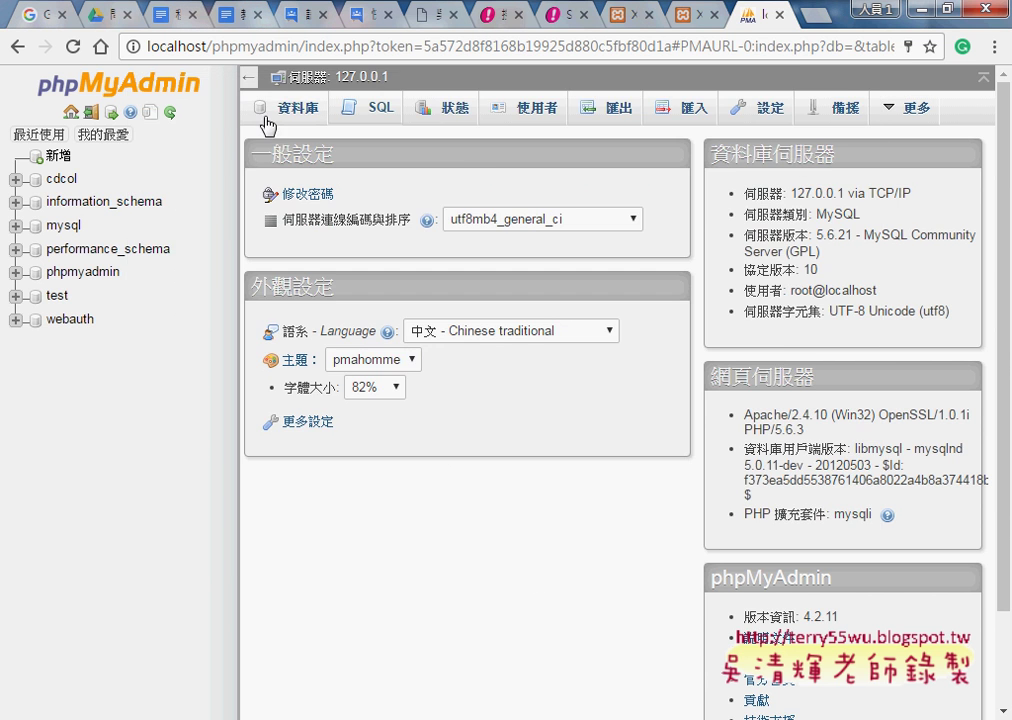
left_click(100, 19)
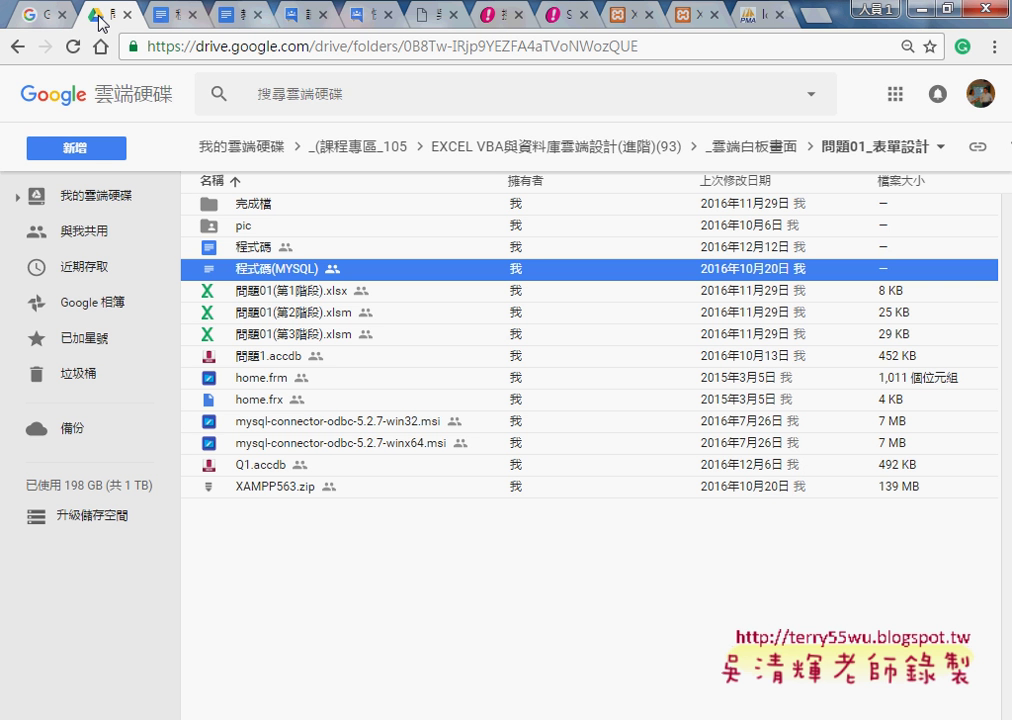
Switch to the 程式碼(MYSQL) notes and scroll to the MySQL SECTION: "ROOT" PASSWORD screenshot
left_click(161, 18)
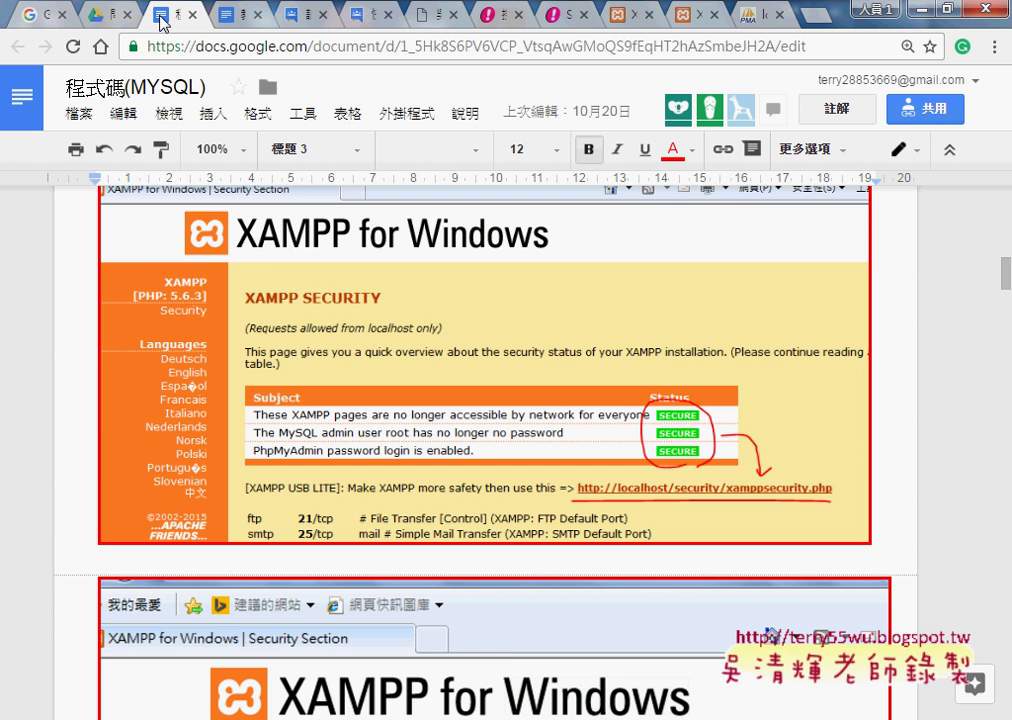
scroll(125, 190, "down", 1)
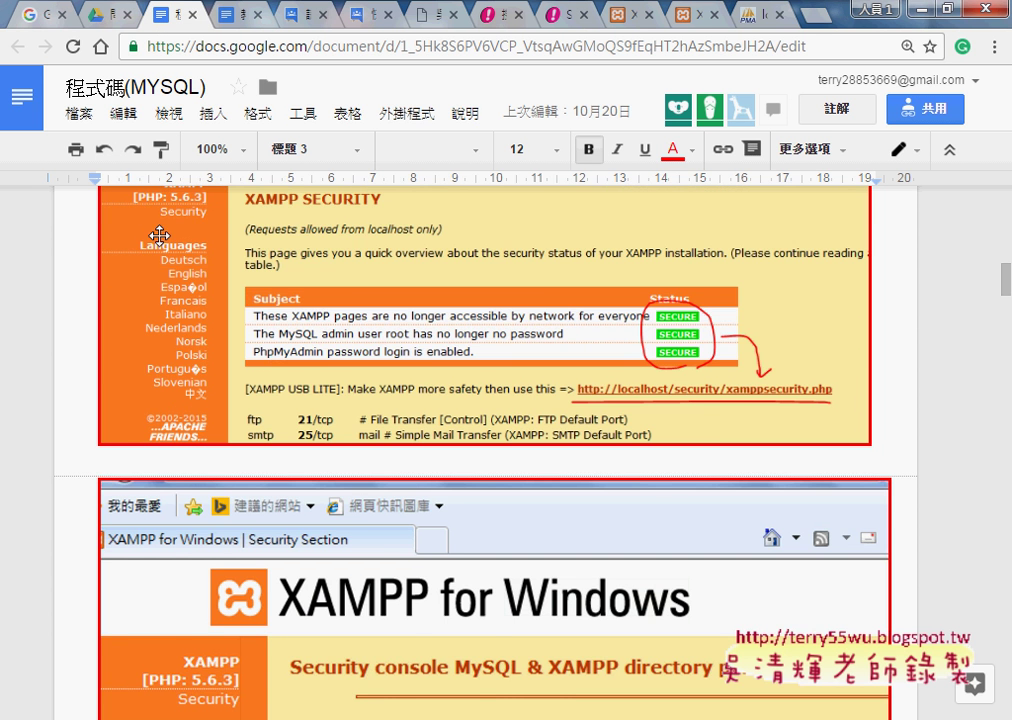
scroll(157, 262, "down", 1)
scroll(157, 262, "down", 4)
scroll(157, 257, "down", 4)
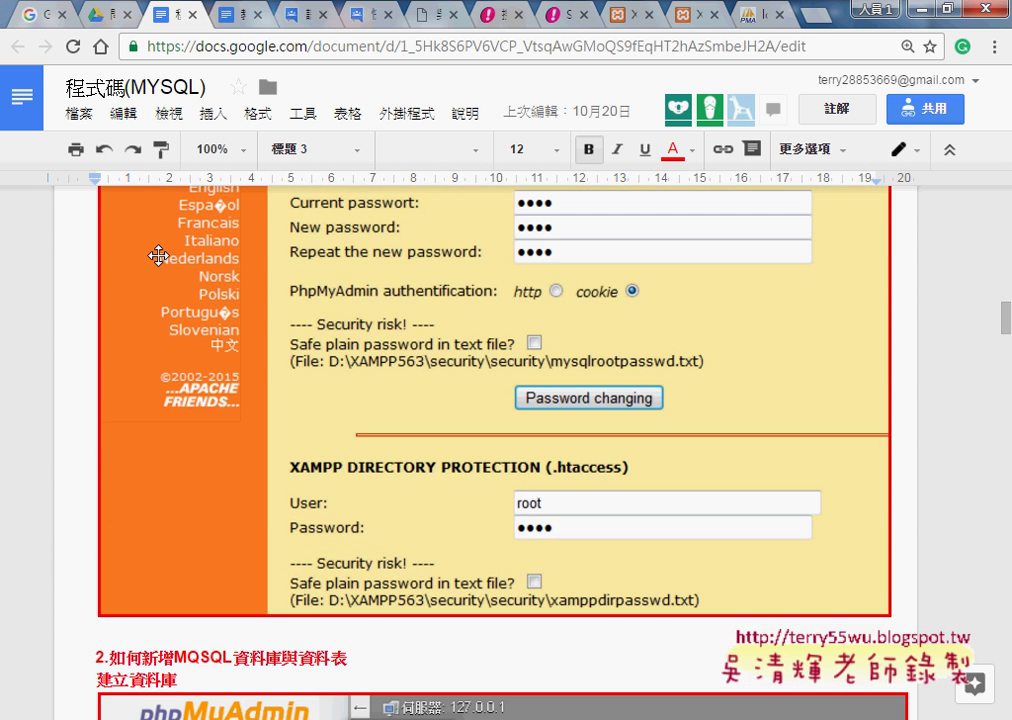
scroll(158, 256, "down", 3)
scroll(158, 256, "down", 1)
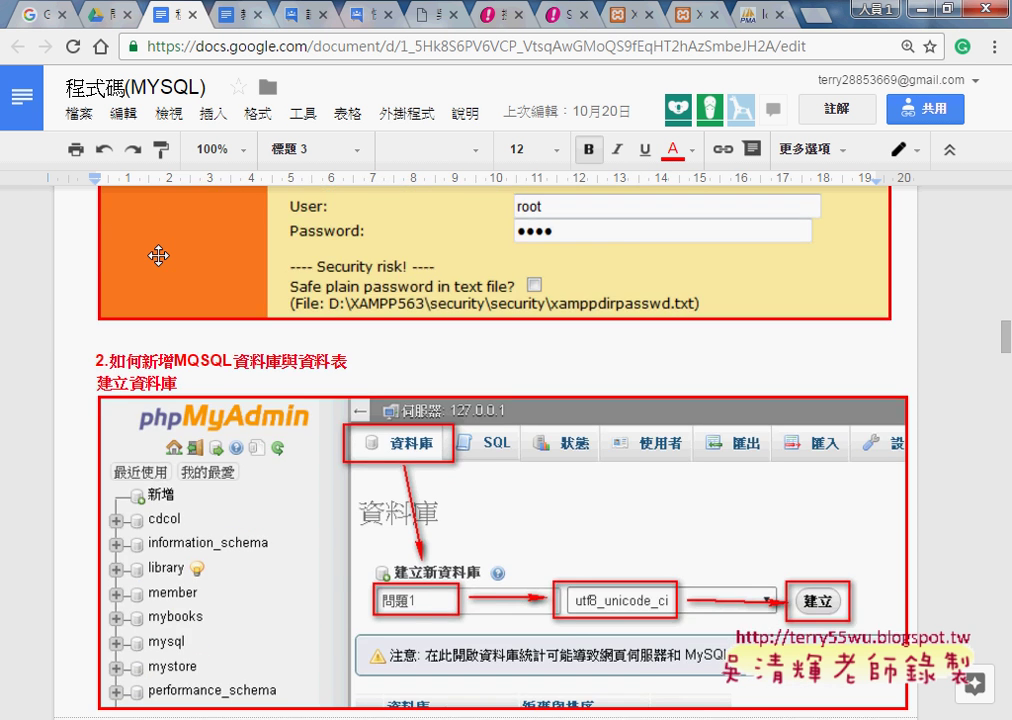
scroll(158, 256, "up", 4)
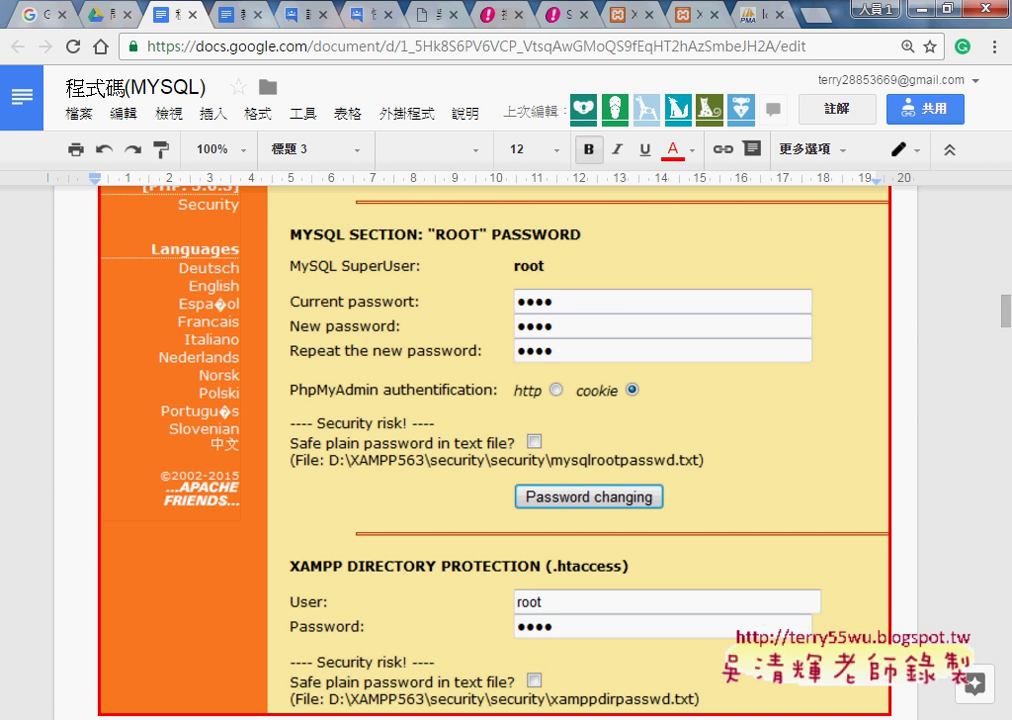
Restore XAMPP Control Panel in front of the Google Docs notes
left_click(450, 715)
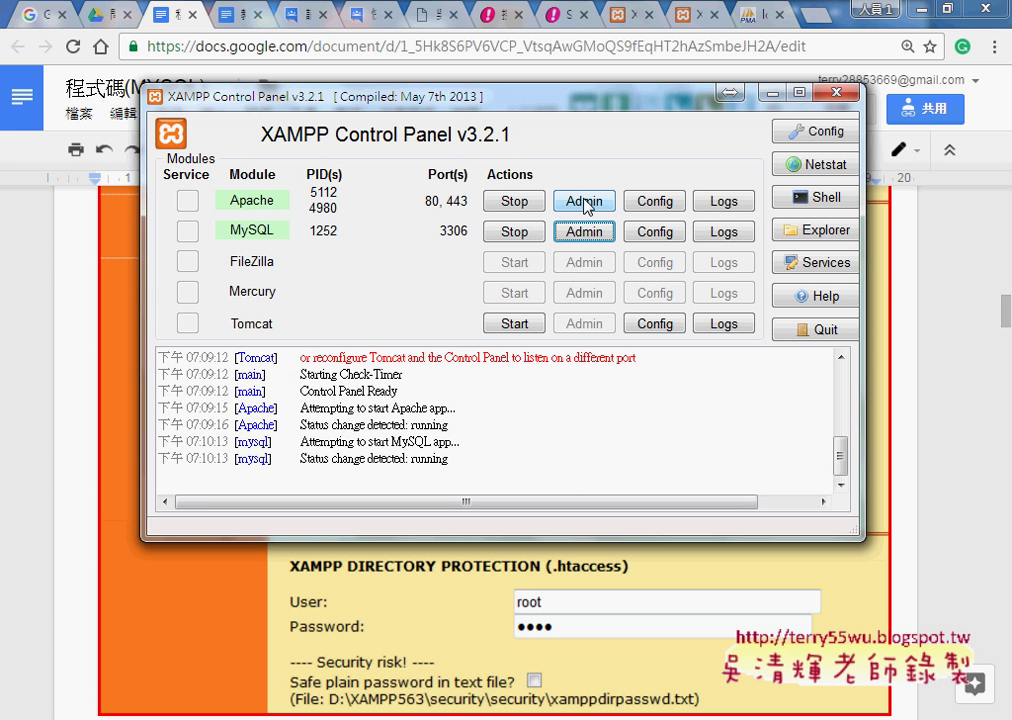